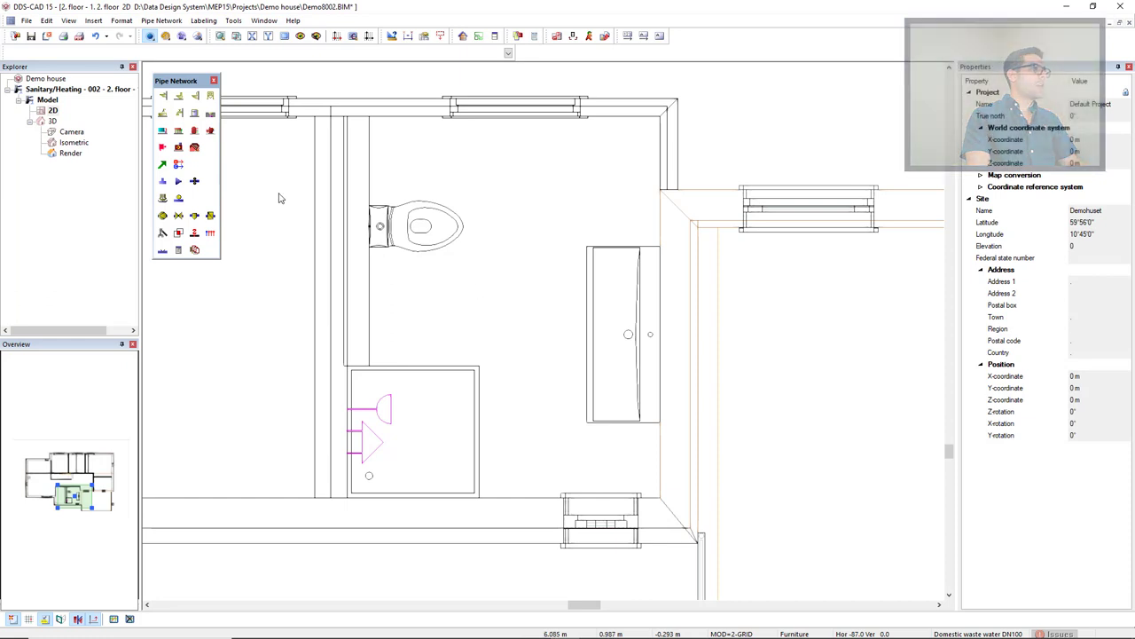
- Start a new pipe at the top bathroom wall, coming from the storey above
click(162, 180)
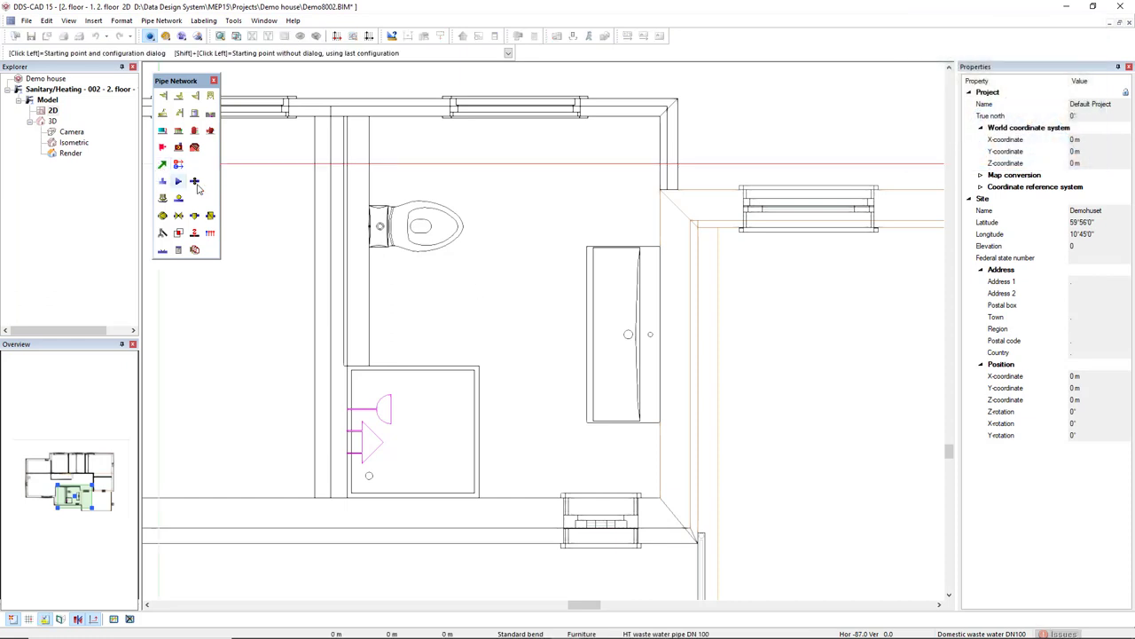
click(336, 134)
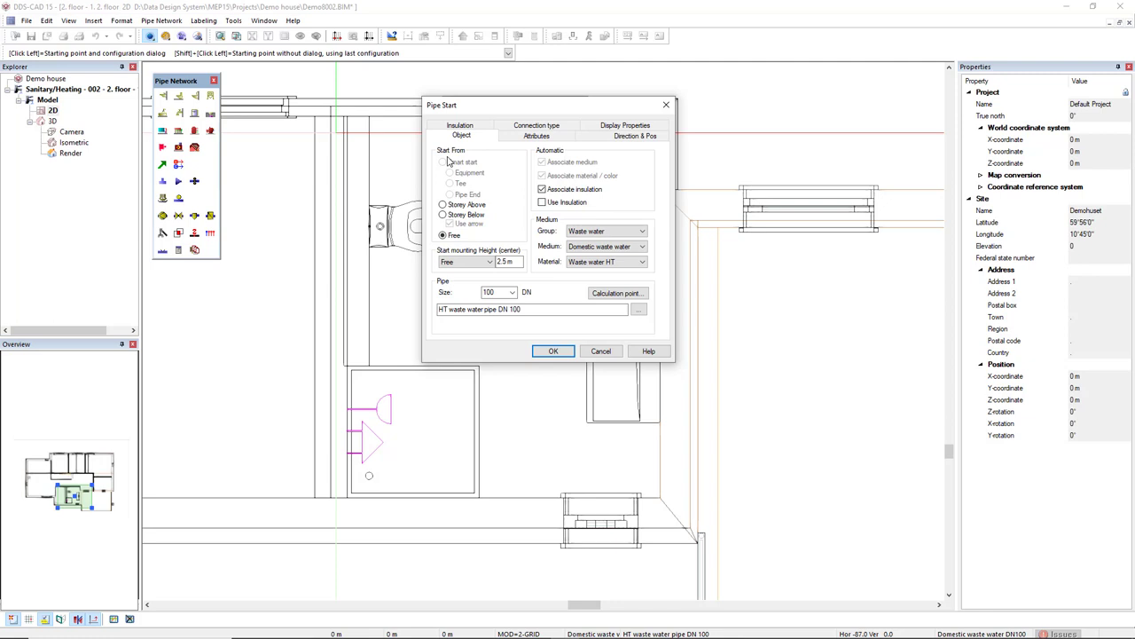
click(443, 205)
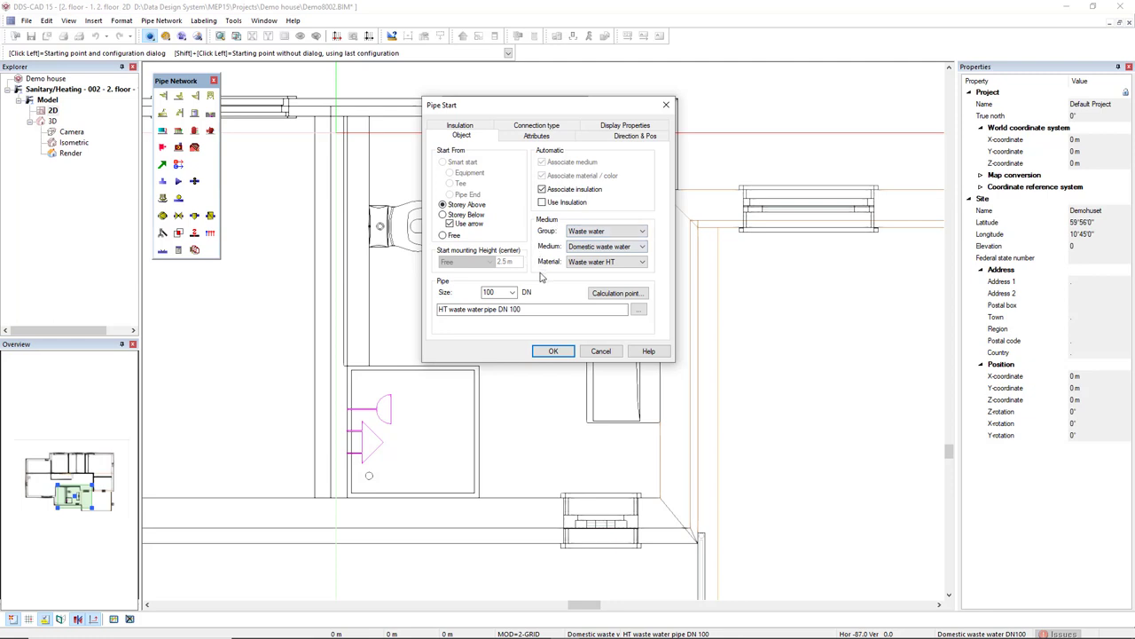
- Set the pipe to Domestic water group, Plastic VPE material and size 20
click(616, 233)
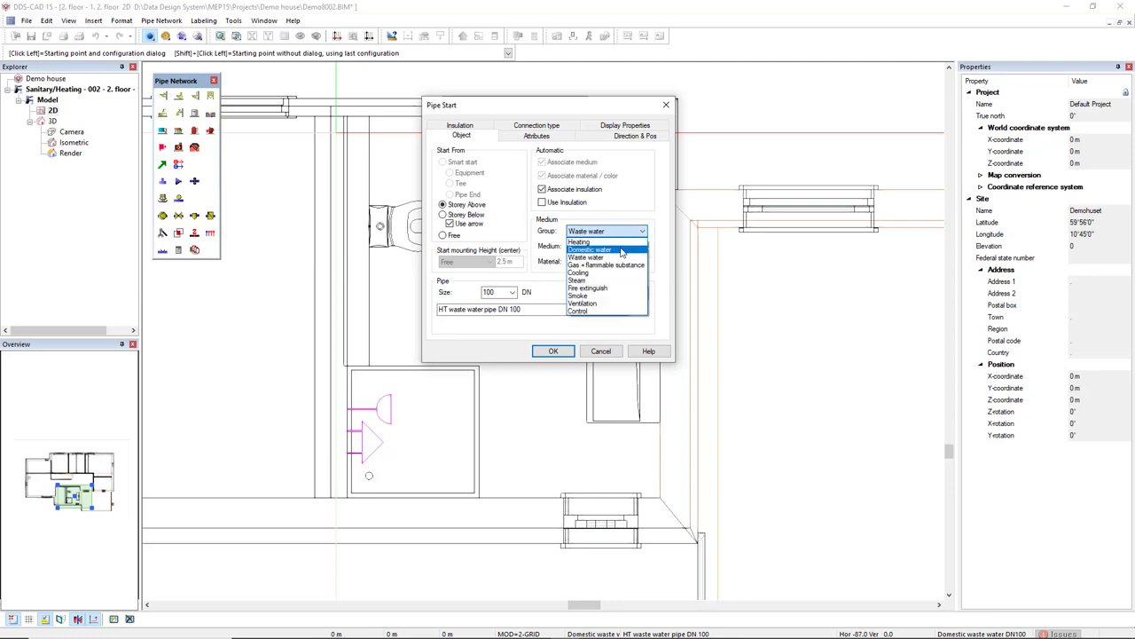
click(622, 251)
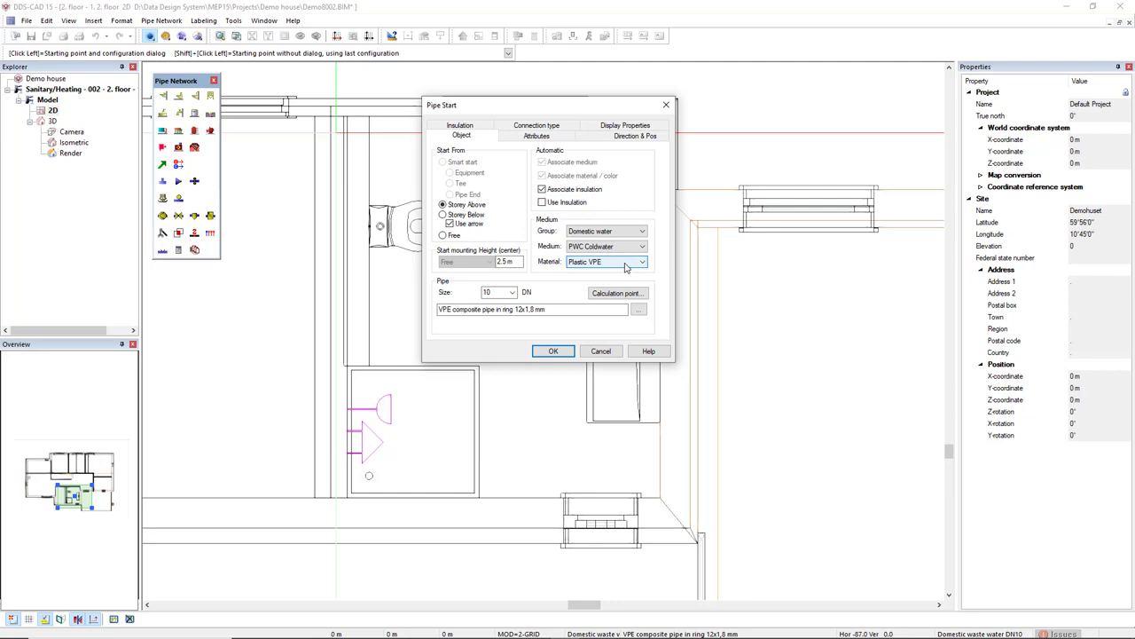
click(625, 264)
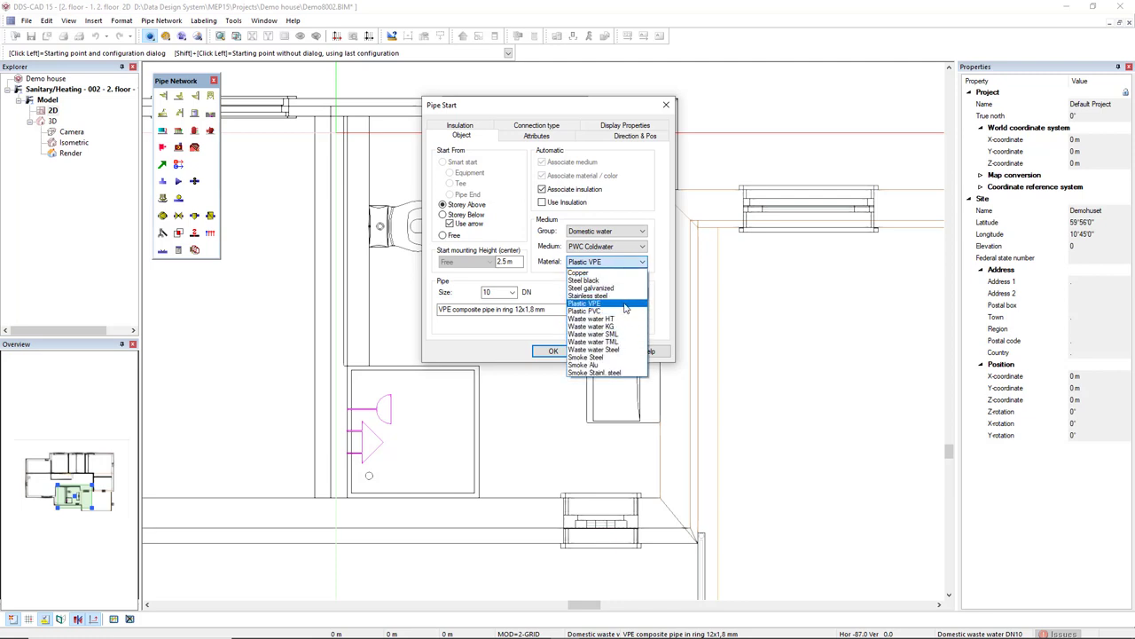
click(625, 305)
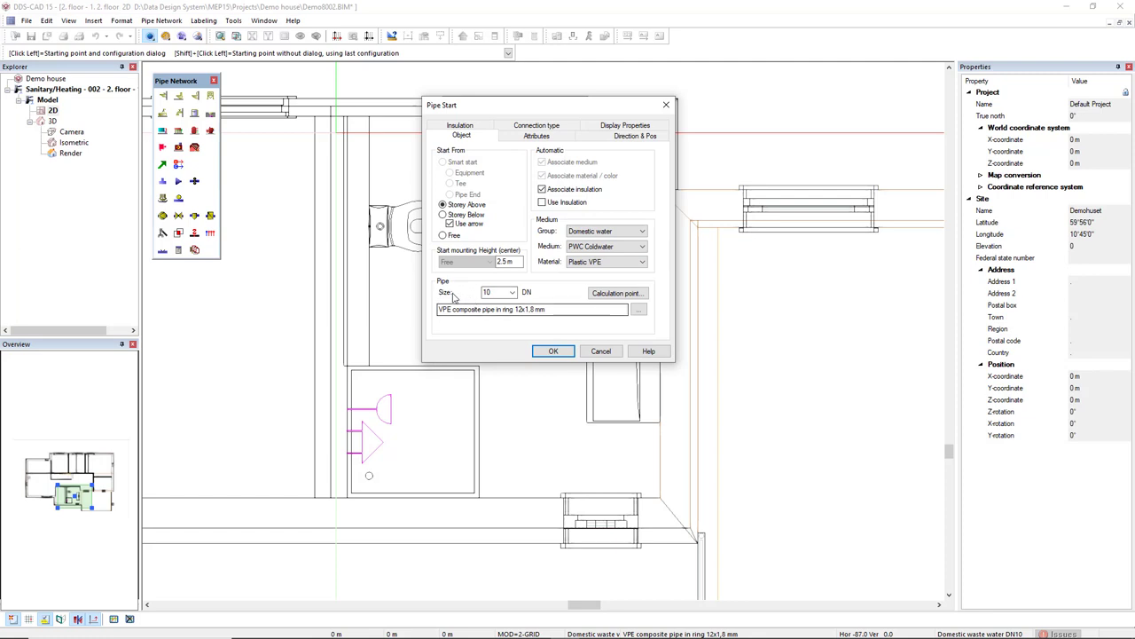
click(512, 293)
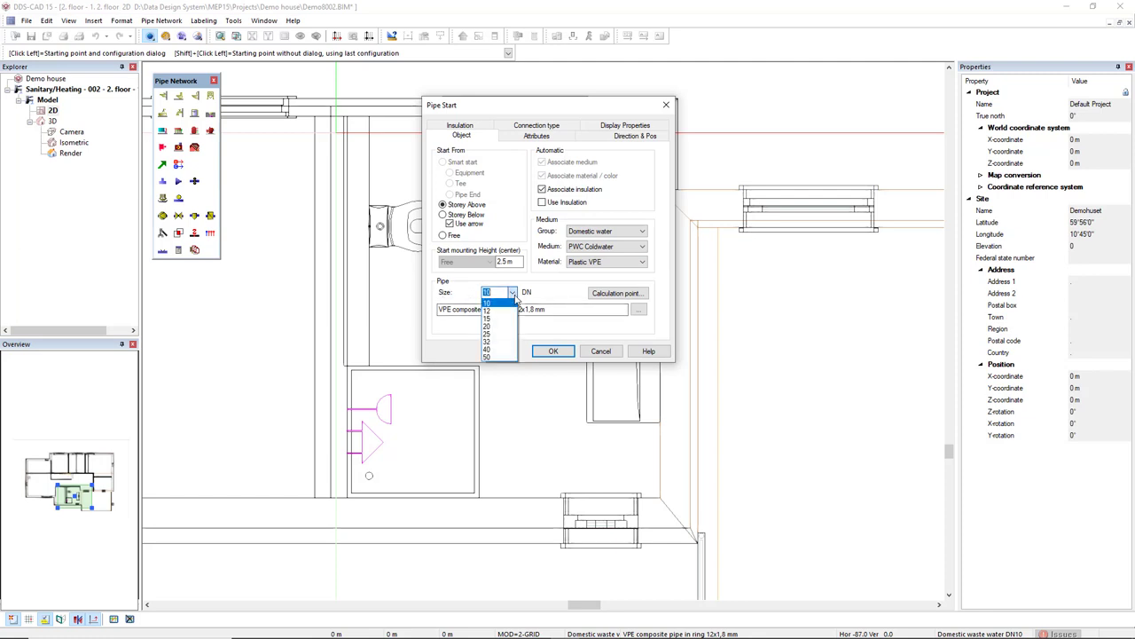
click(497, 326)
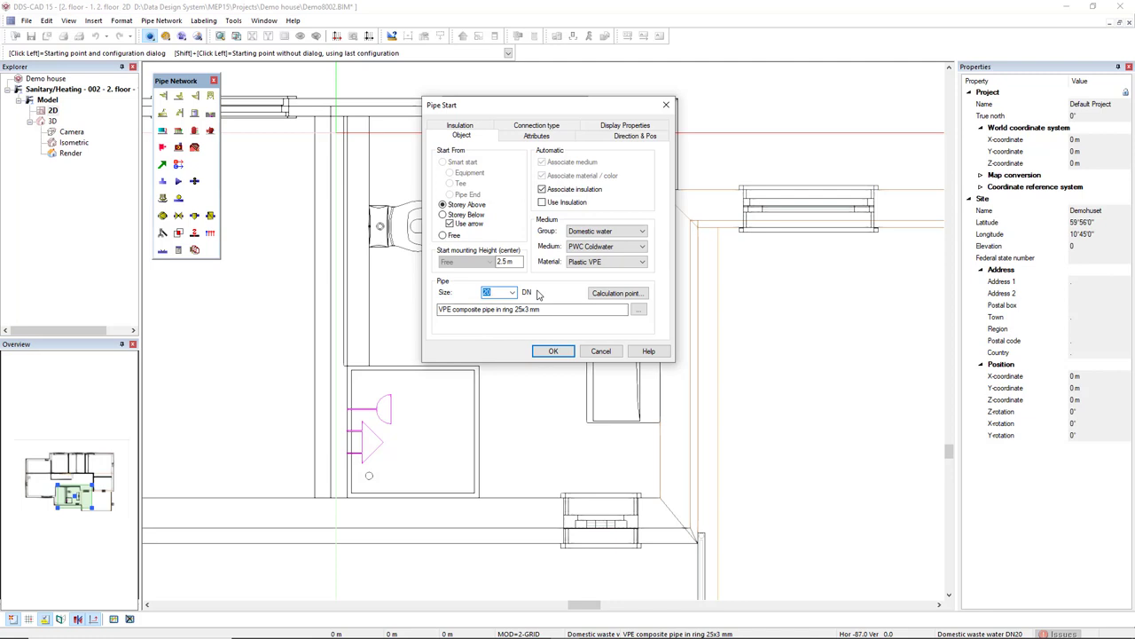
- Run the DN 20 cold water pipe along the top wall, then down beside the bathtub
click(546, 352)
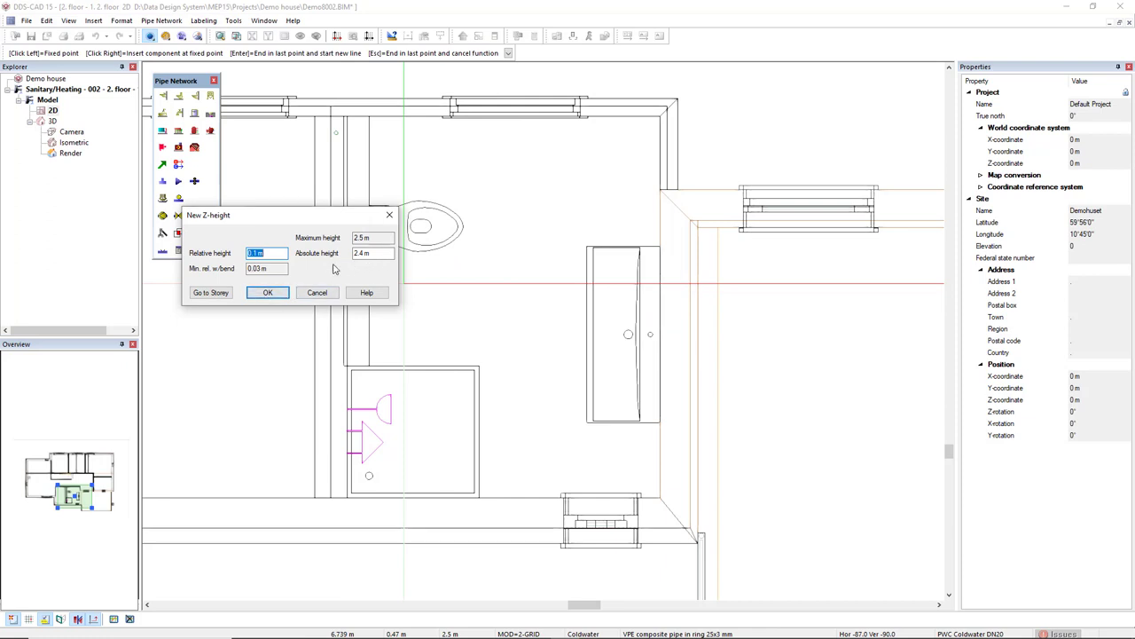
click(267, 292)
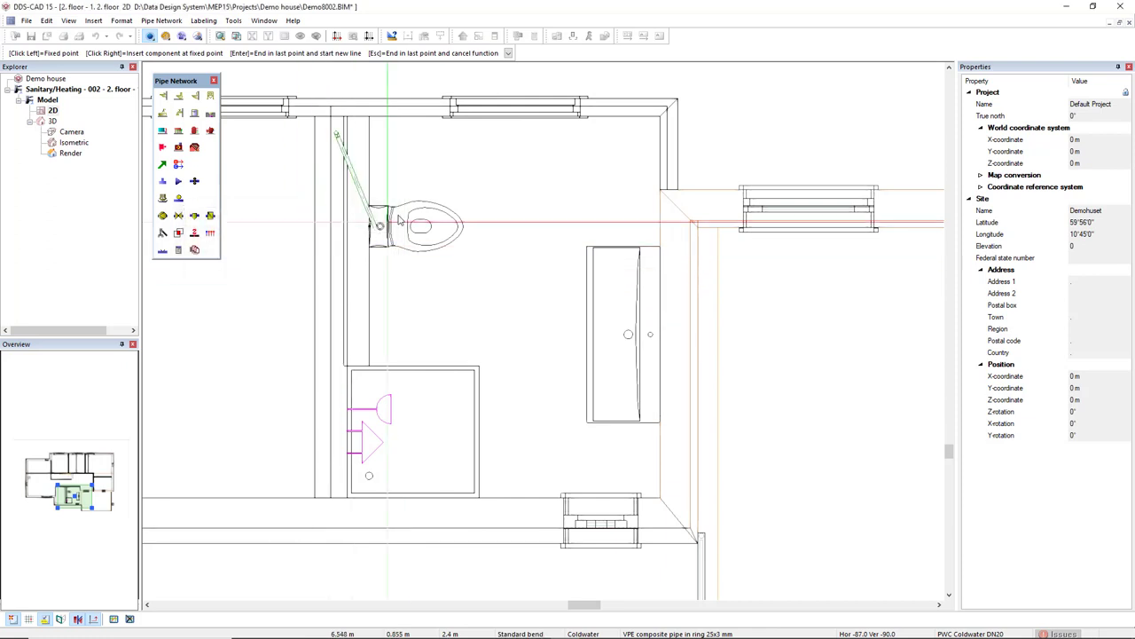
click(610, 156)
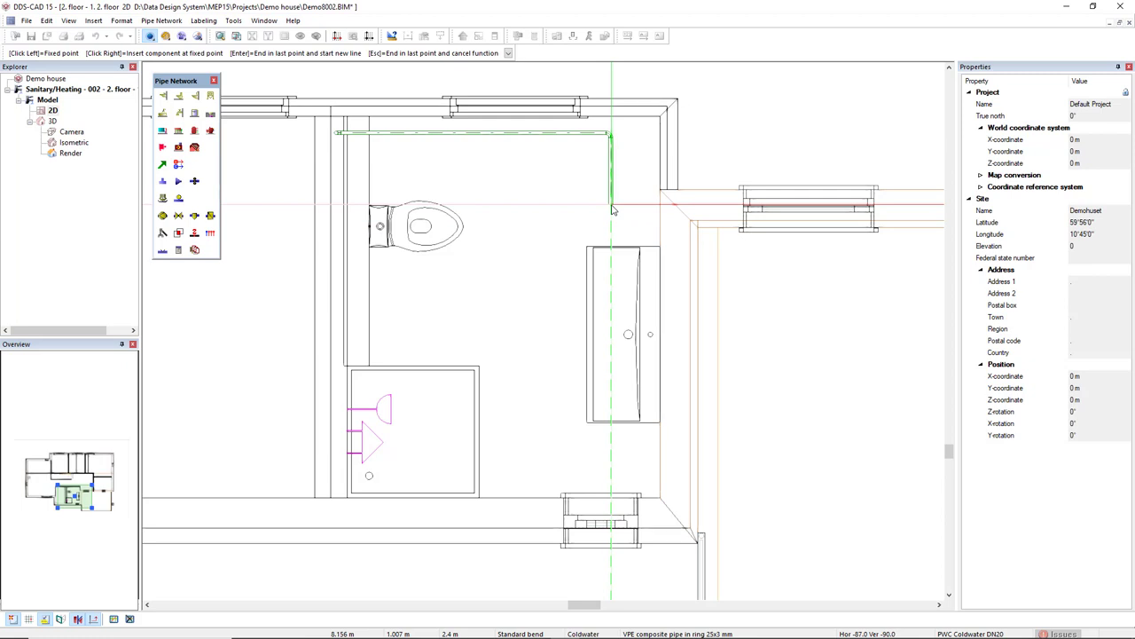
click(611, 381)
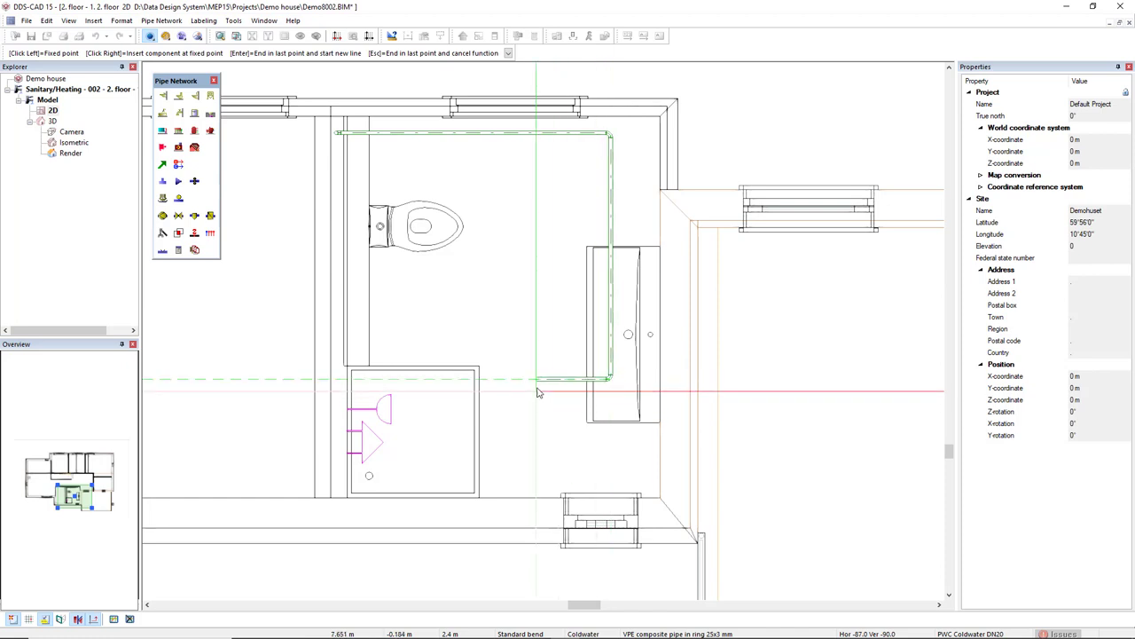
key(Return)
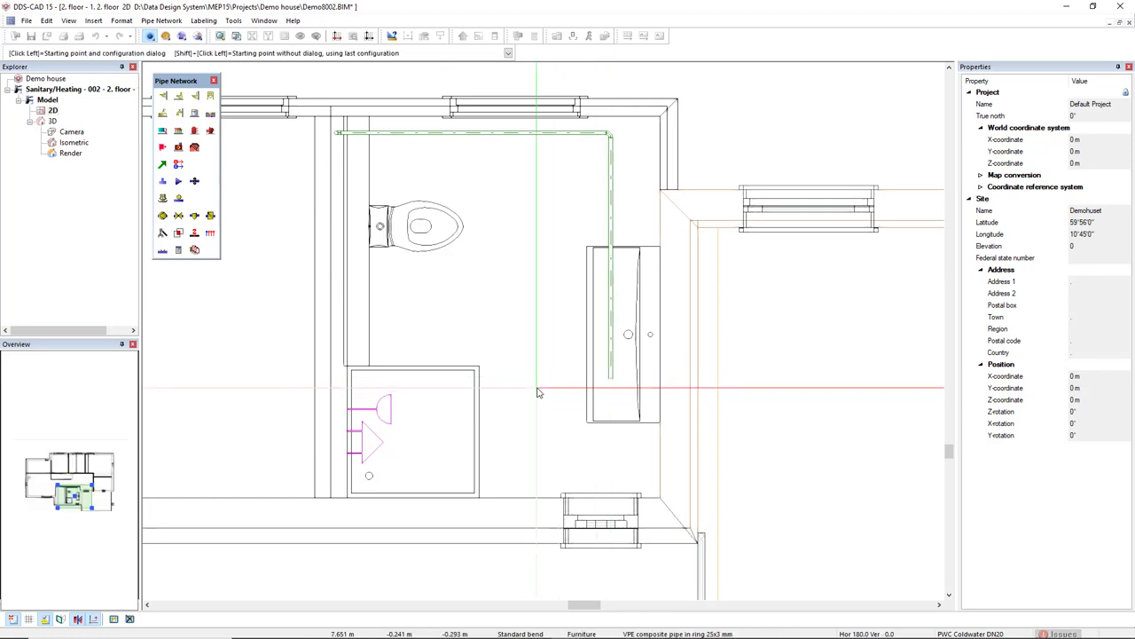
- Insert a tee with a 20 mm branch on the top cold water pipe
click(417, 135)
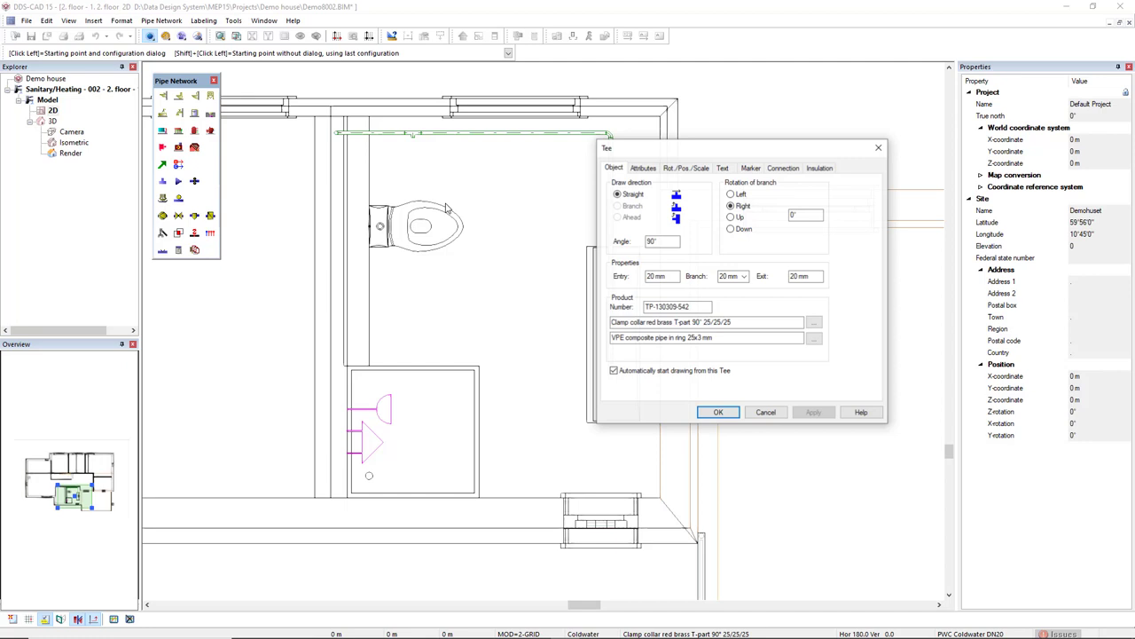
click(744, 278)
click(729, 297)
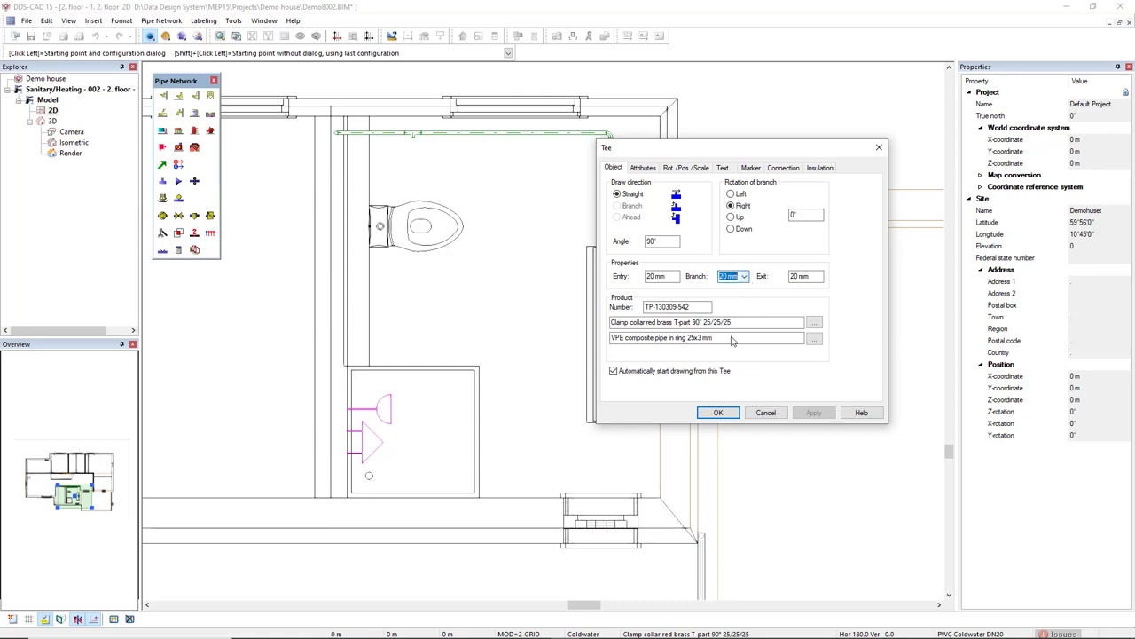
click(719, 412)
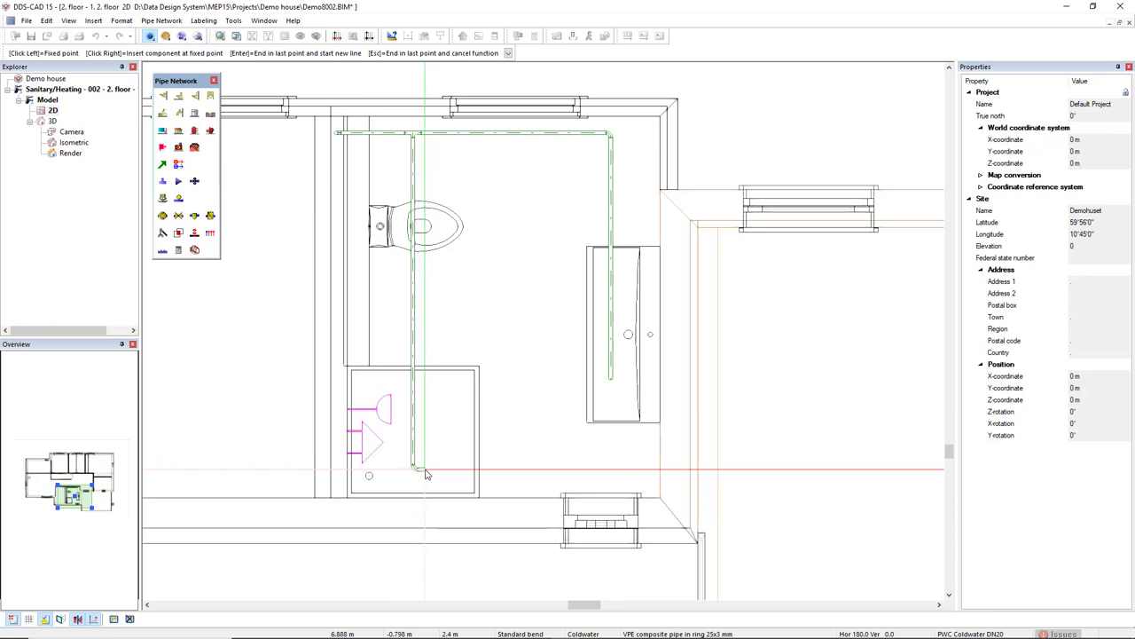
- End the shower branch and select the top cold water pipe run
key(Escape)
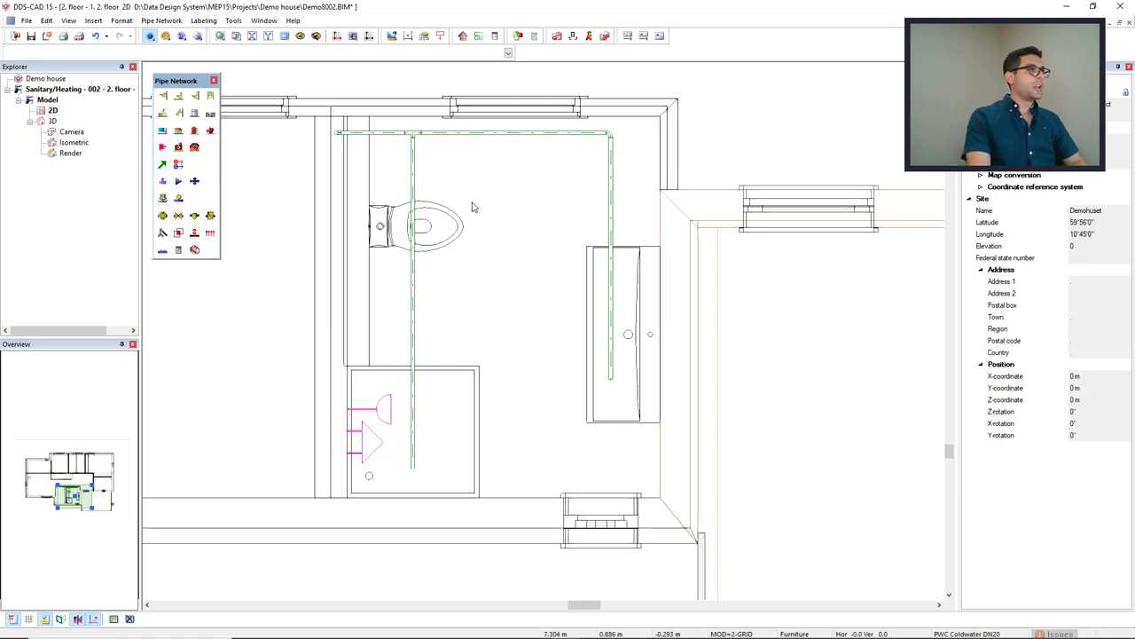
click(471, 134)
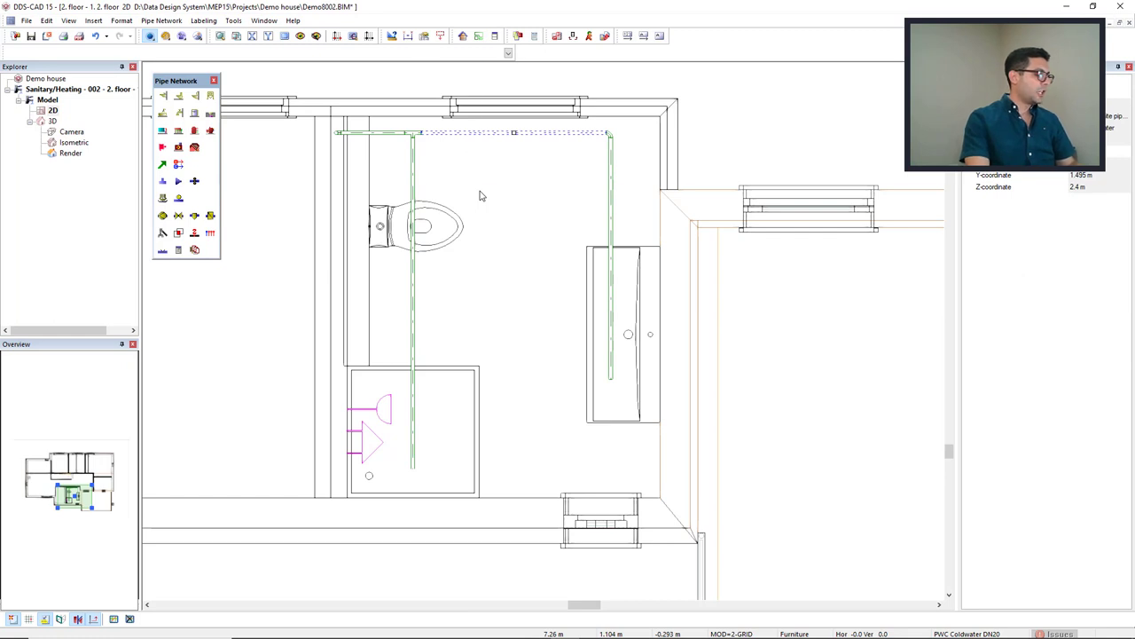
click(480, 195)
- Draw PWH Hotwater and PWH-C Circulation pipes 0.15 m parallel to the cold water run
right_click(479, 195)
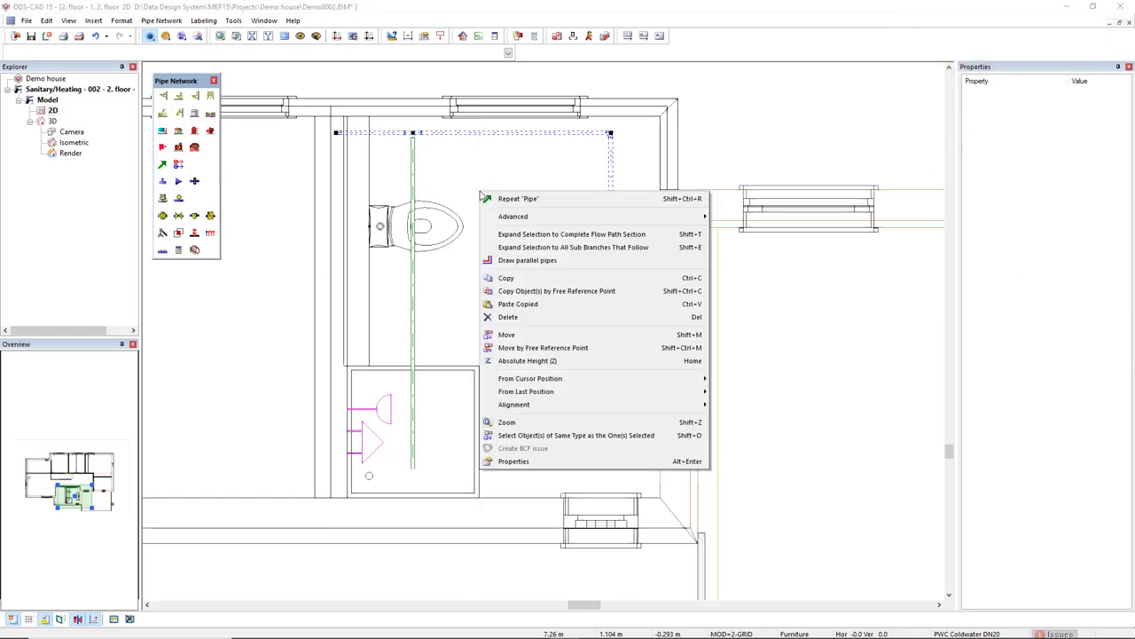
click(578, 264)
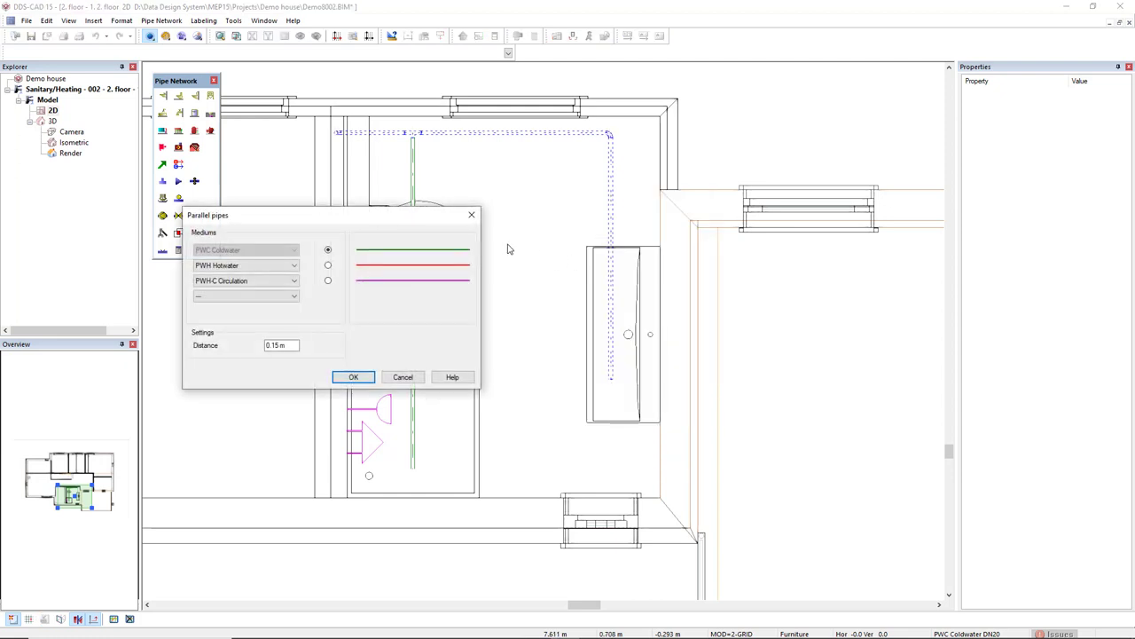
drag(360, 223, 326, 180)
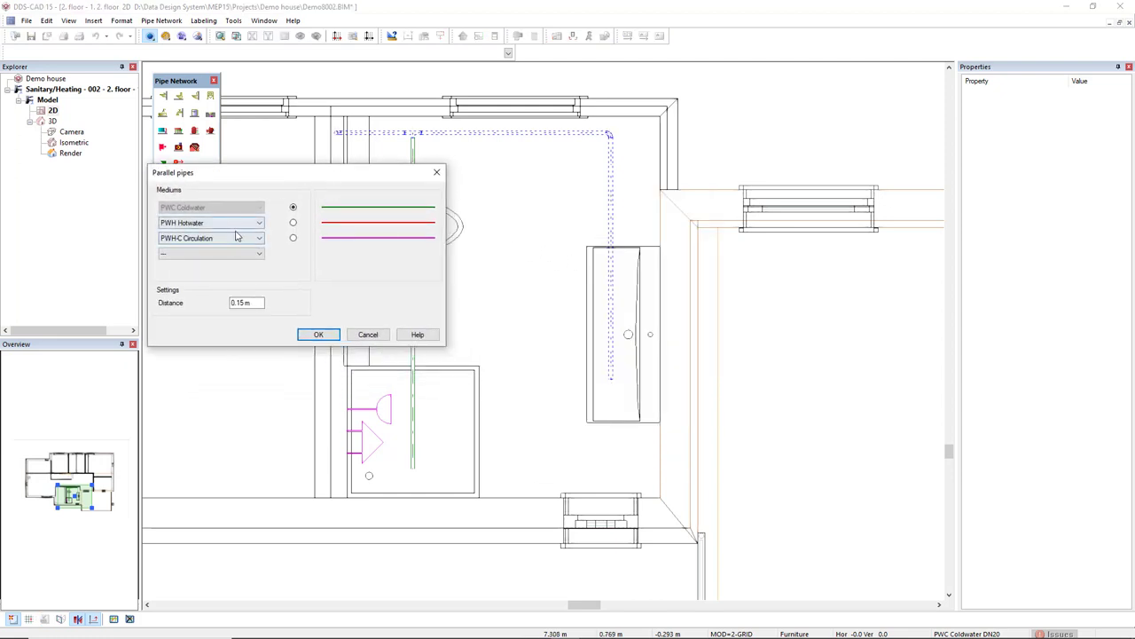
drag(249, 175, 244, 171)
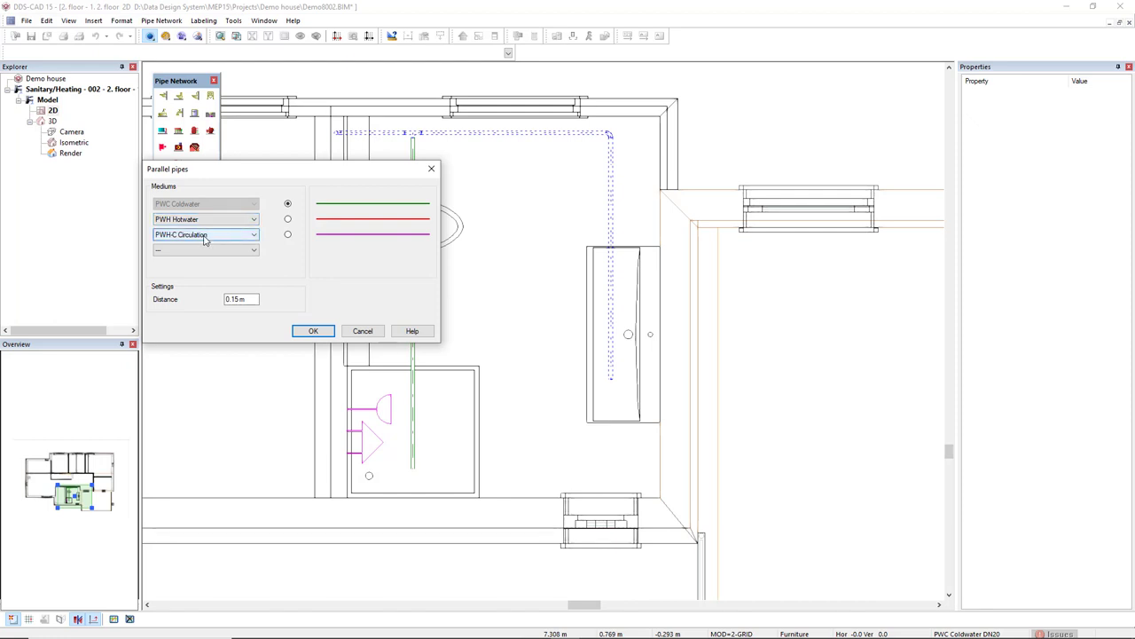
click(287, 234)
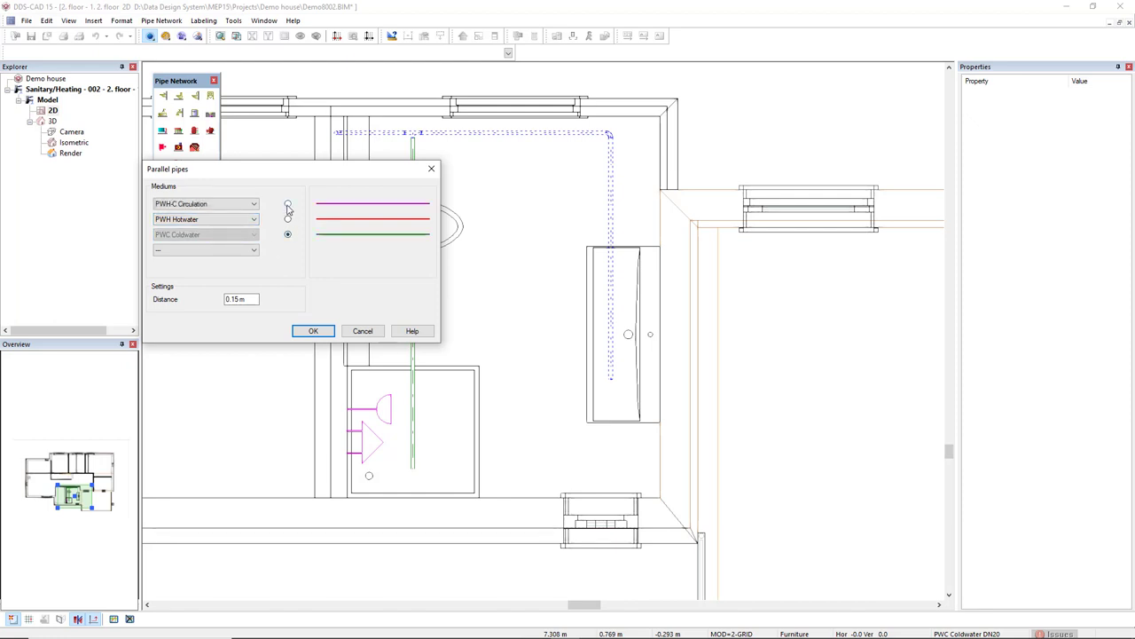
click(287, 204)
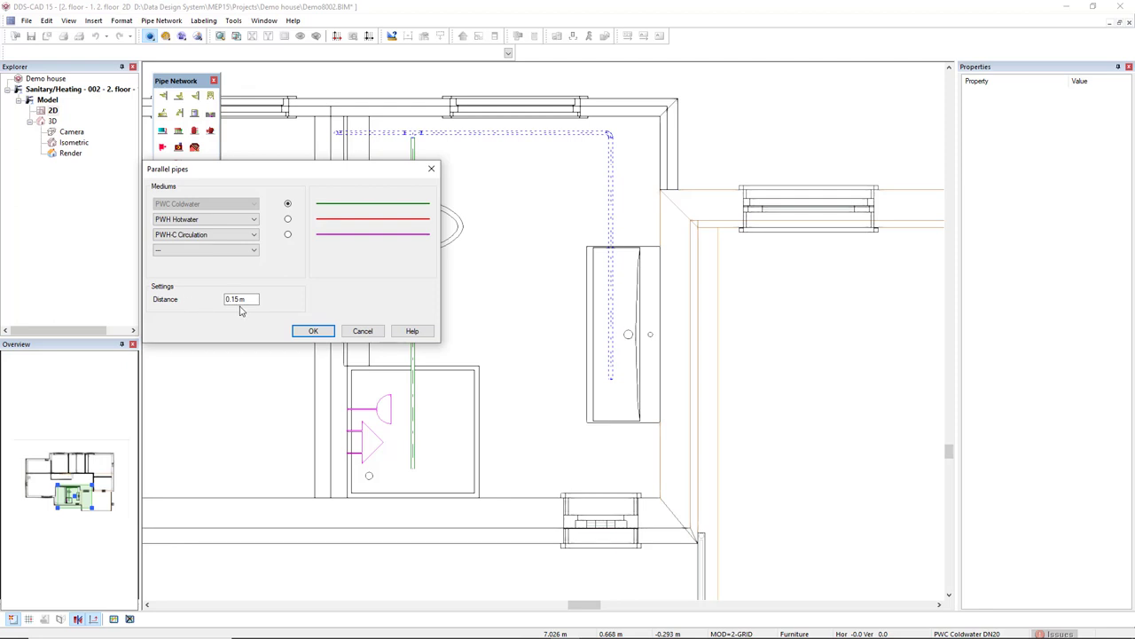
click(311, 330)
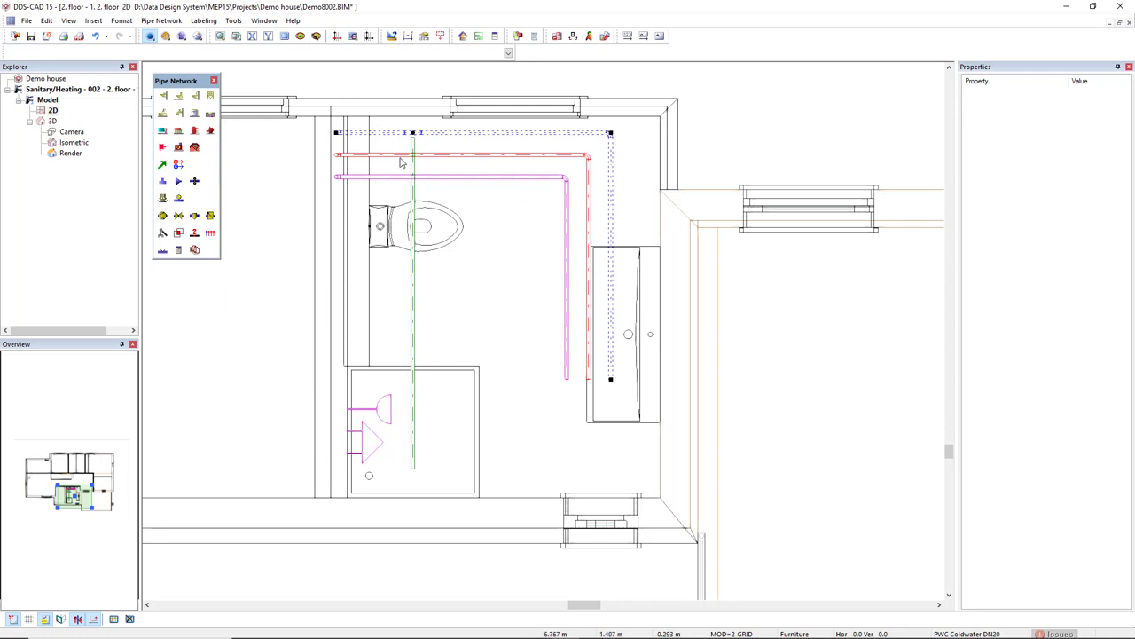
key(Escape)
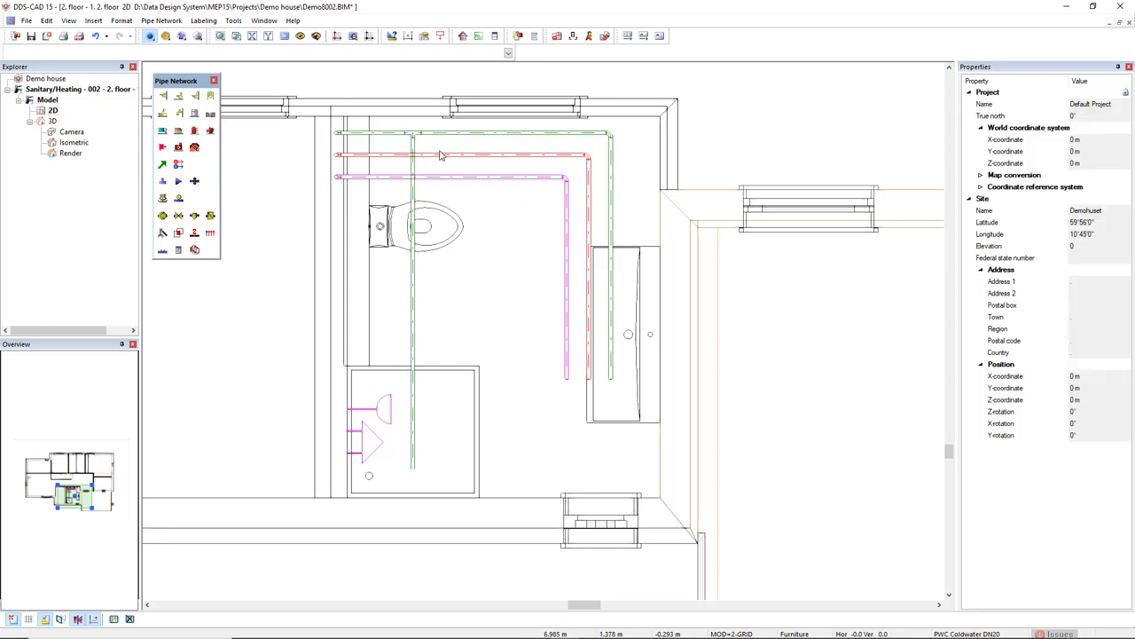
scroll(437, 155, up, 3)
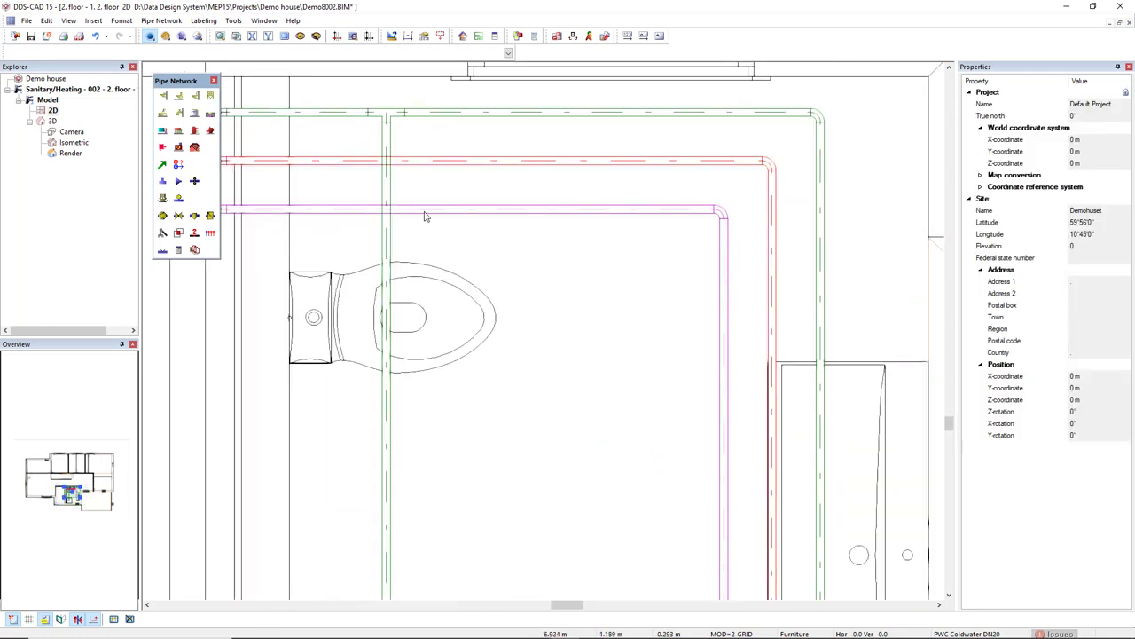
scroll(426, 215, down, 1)
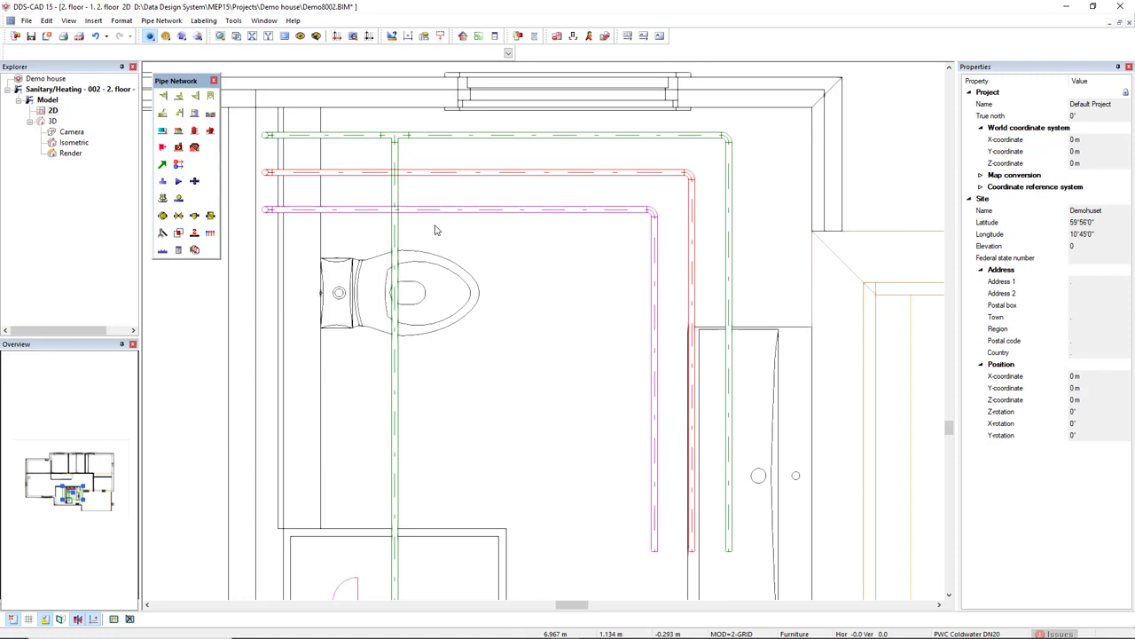
- Enable 9 mm insulation on the red hot water pipe
double_click(473, 179)
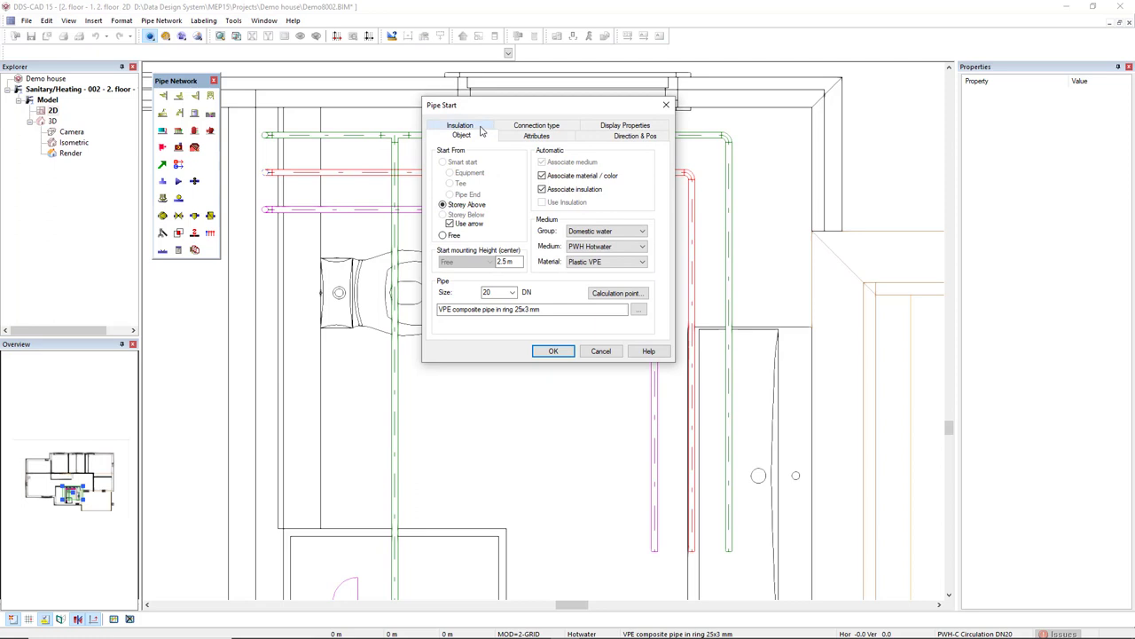
click(480, 129)
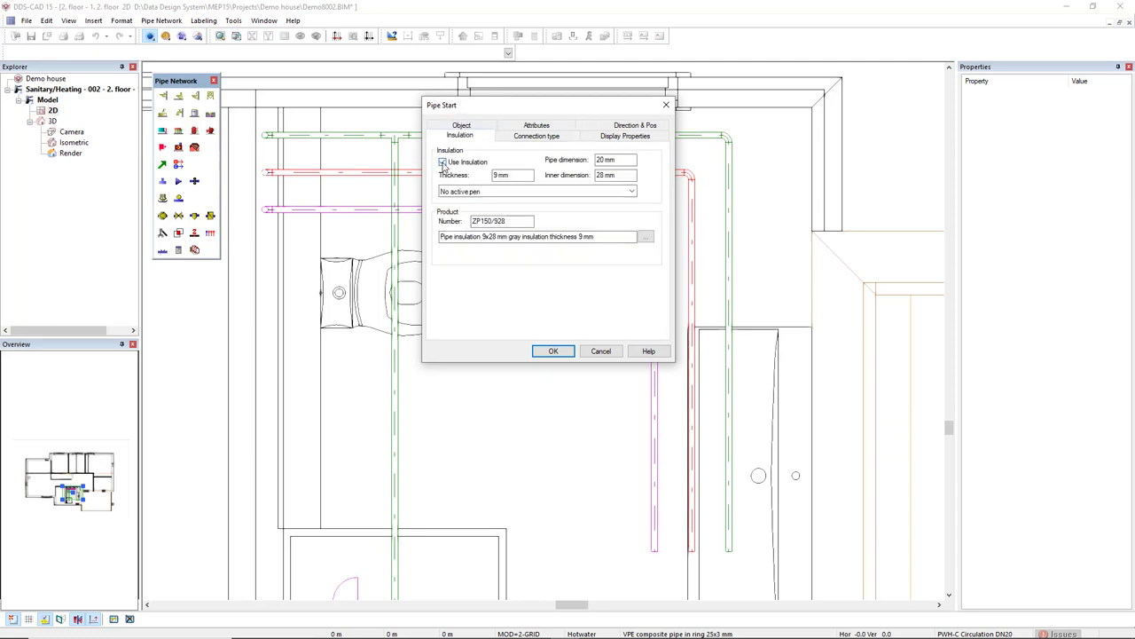
click(443, 162)
click(569, 354)
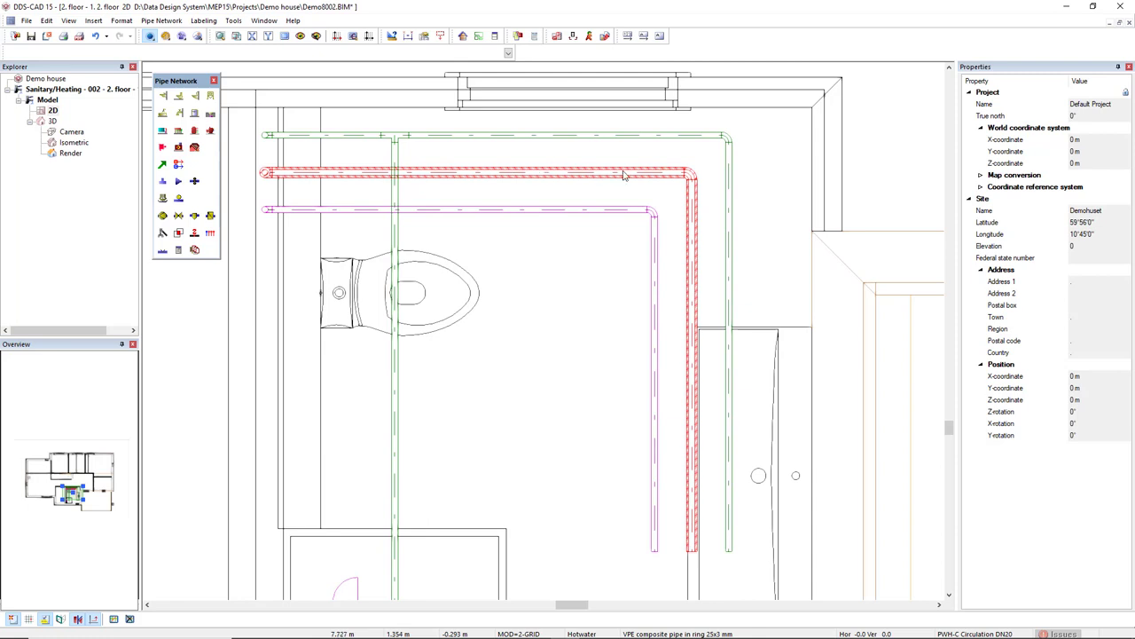
- Enable 9 mm insulation on the magenta circulation pipe
double_click(452, 215)
click(460, 135)
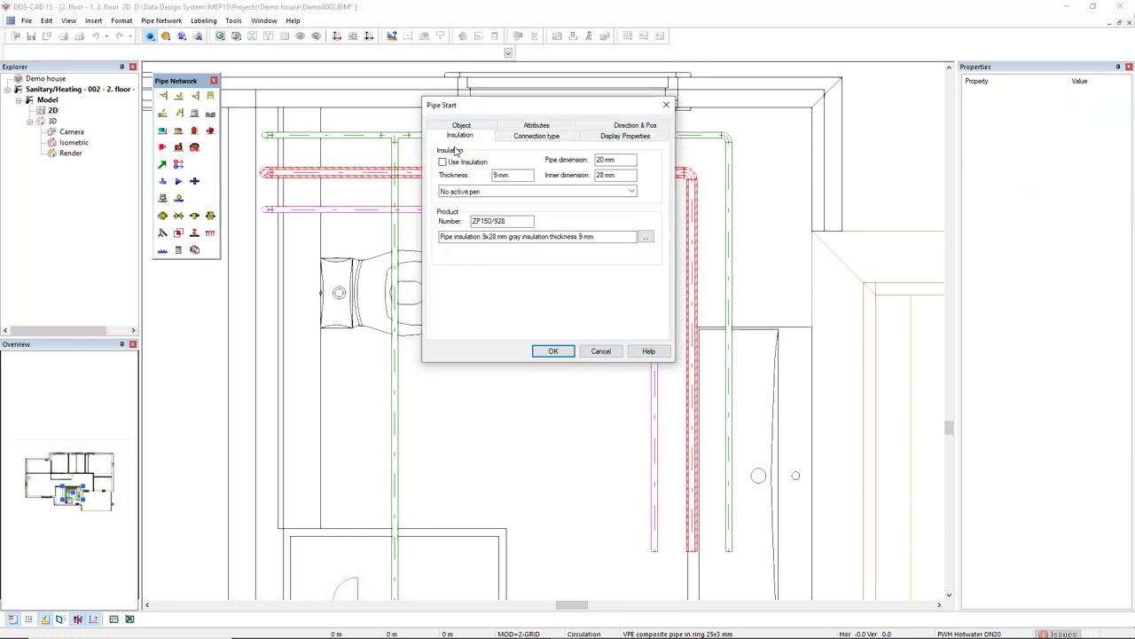
click(542, 350)
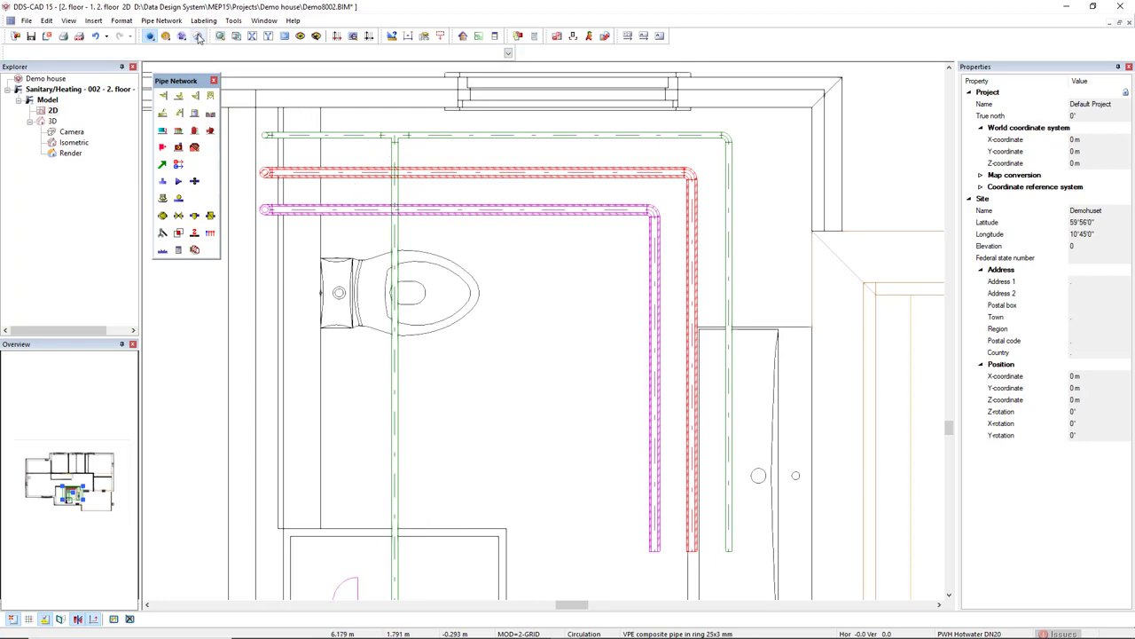
click(236, 35)
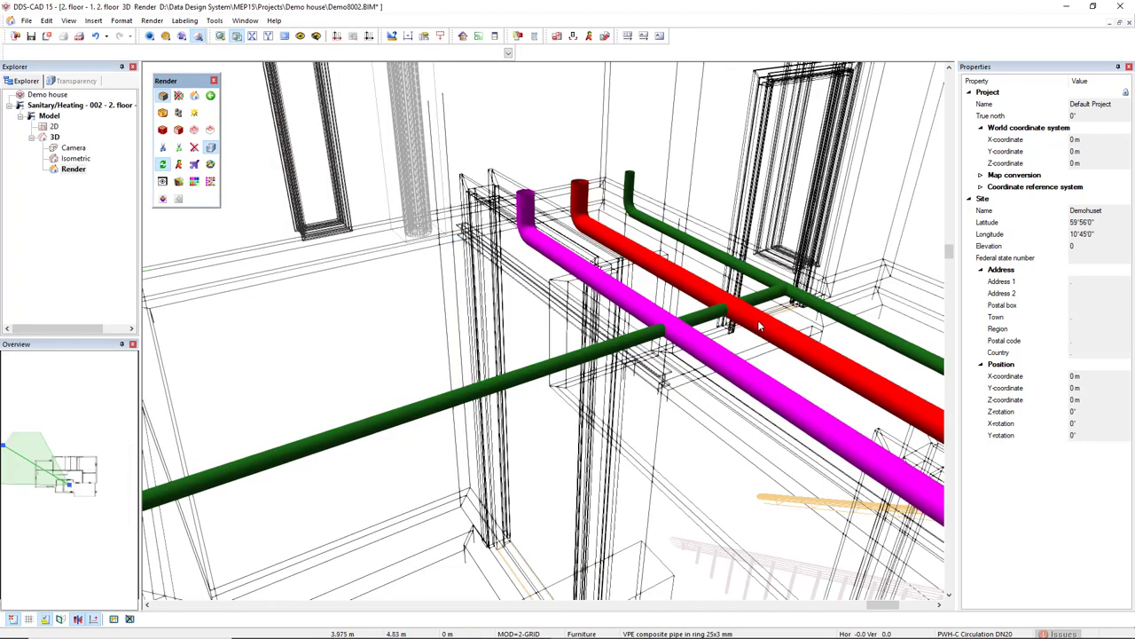
drag(761, 326, 838, 319)
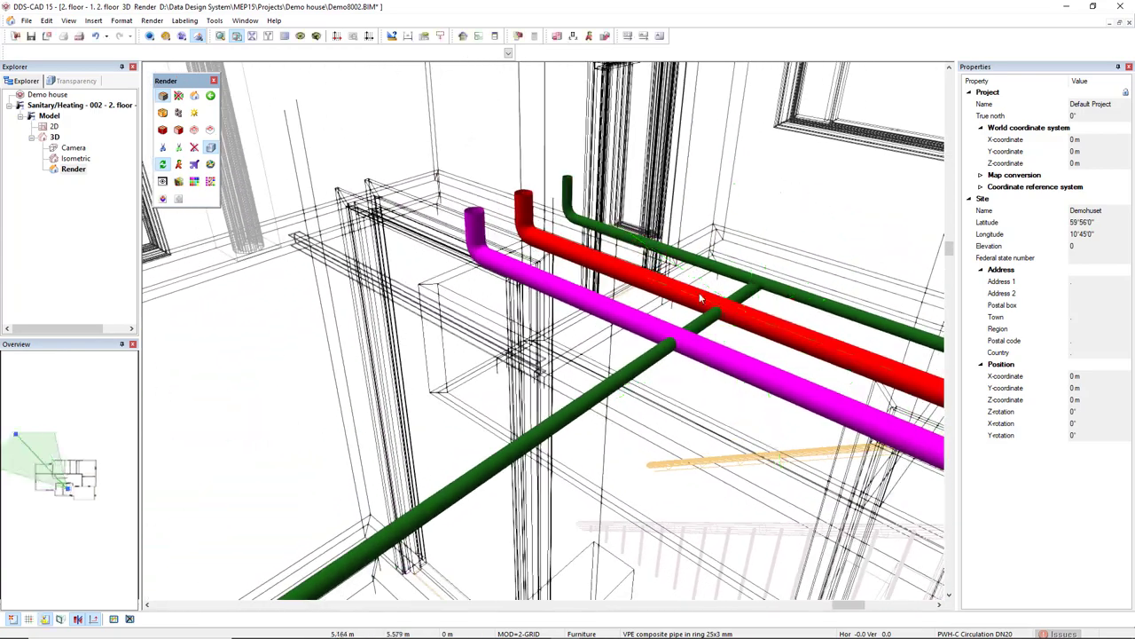
click(54, 128)
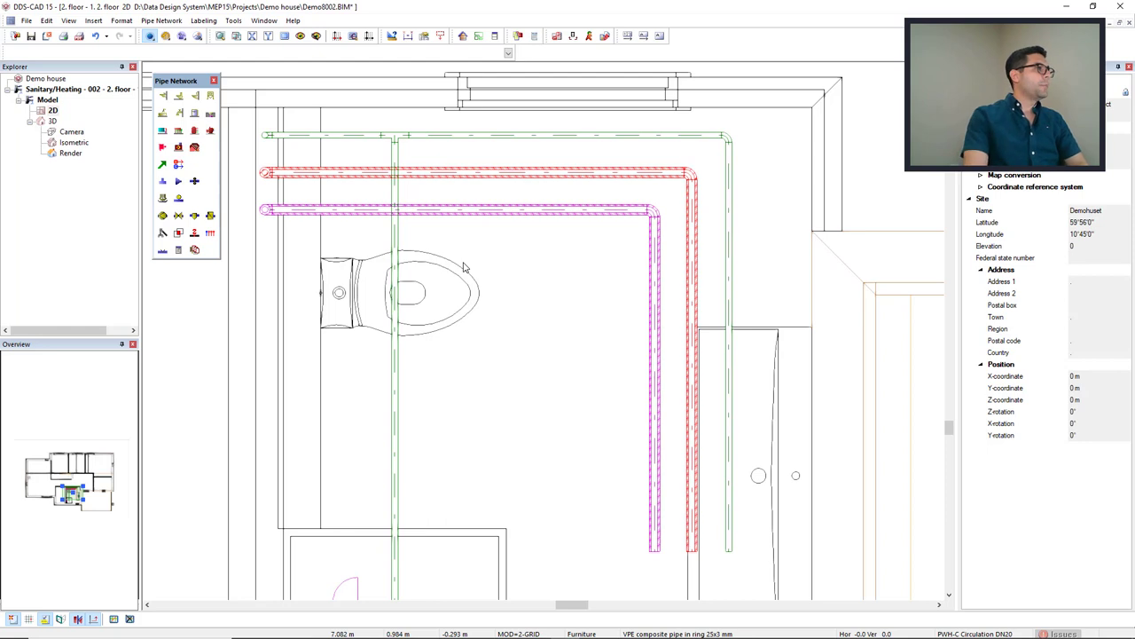
- Run Check and Update Model with clash detection against pipes enabled
click(162, 234)
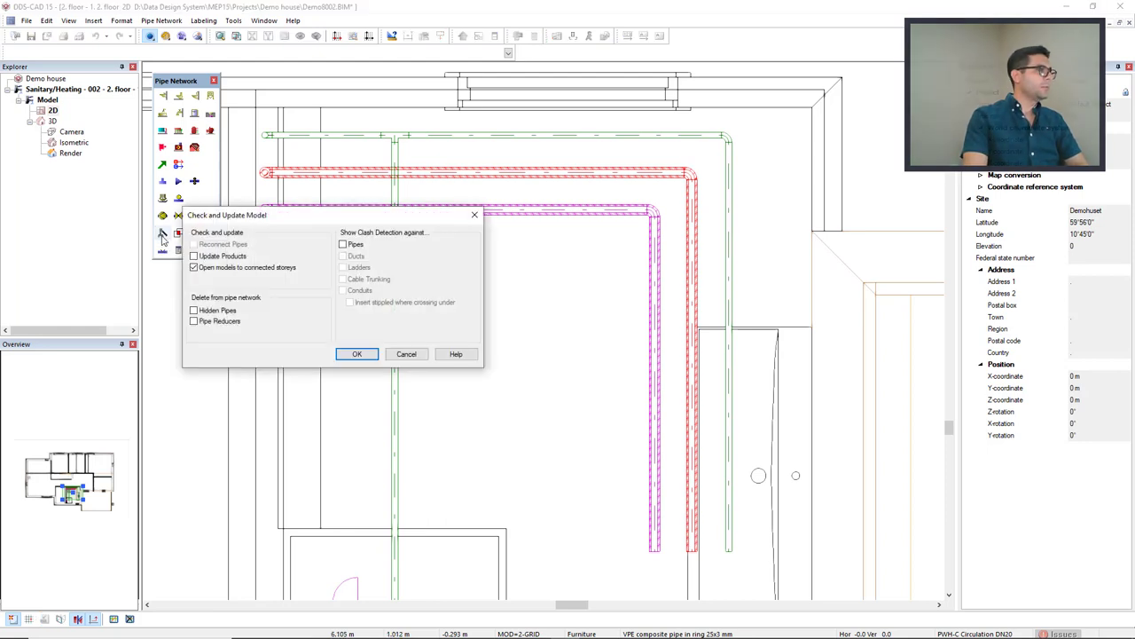
click(343, 245)
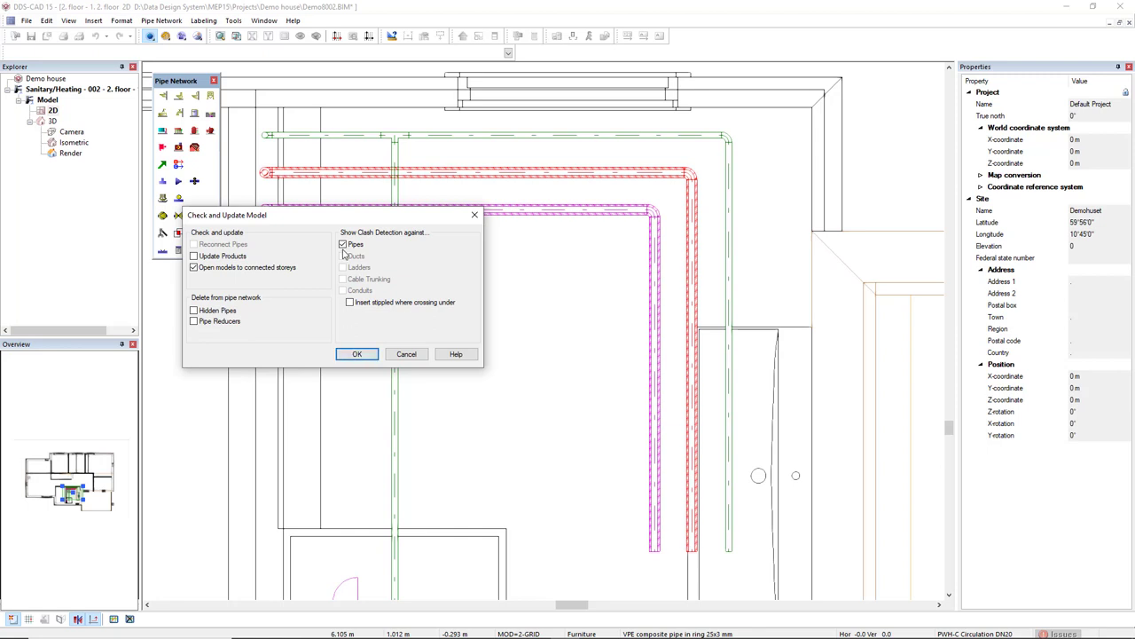
click(356, 354)
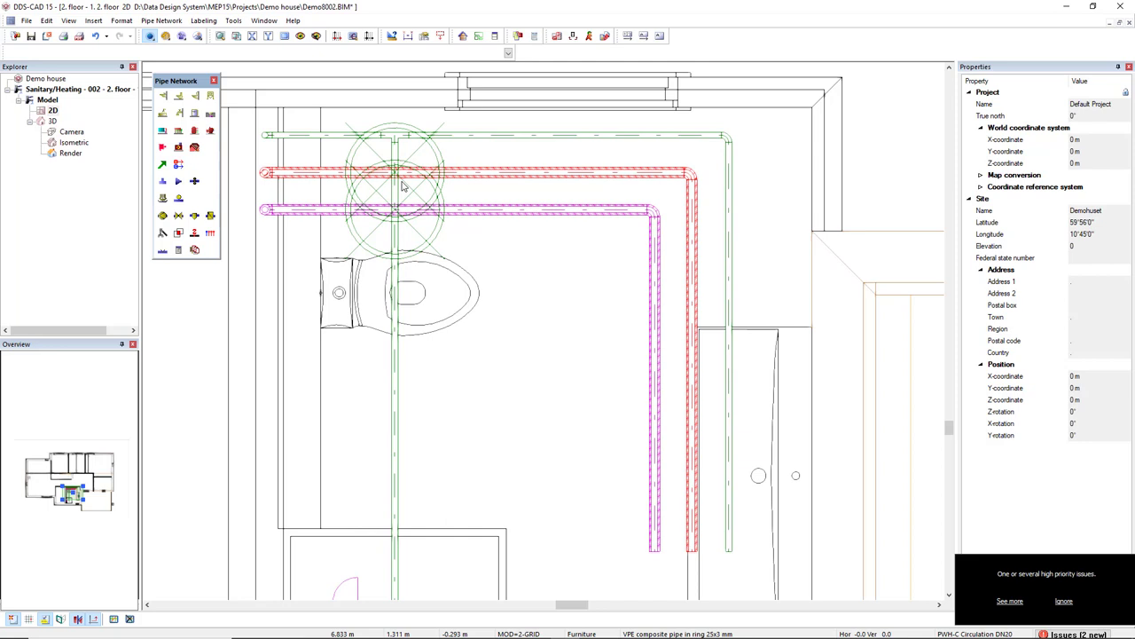
click(1010, 602)
click(309, 512)
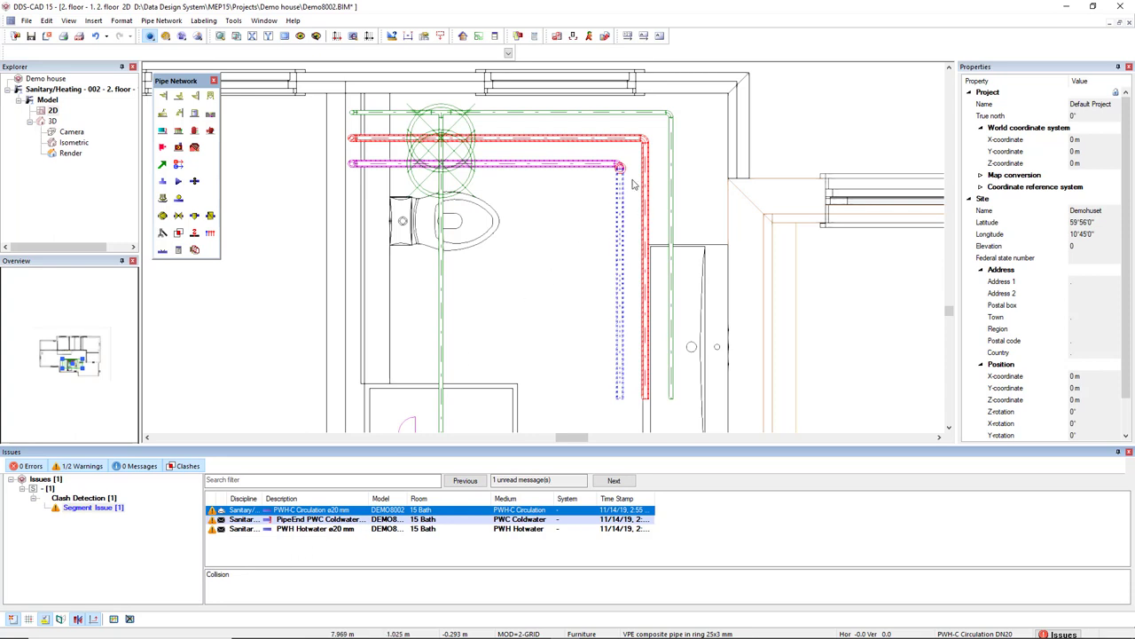
click(295, 530)
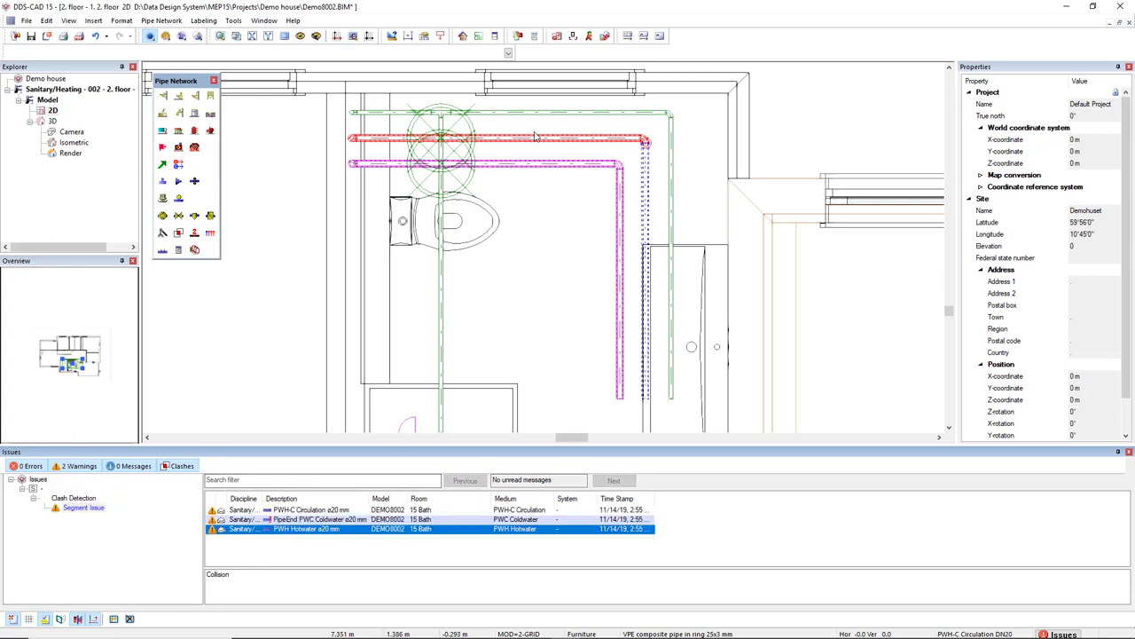
click(1129, 452)
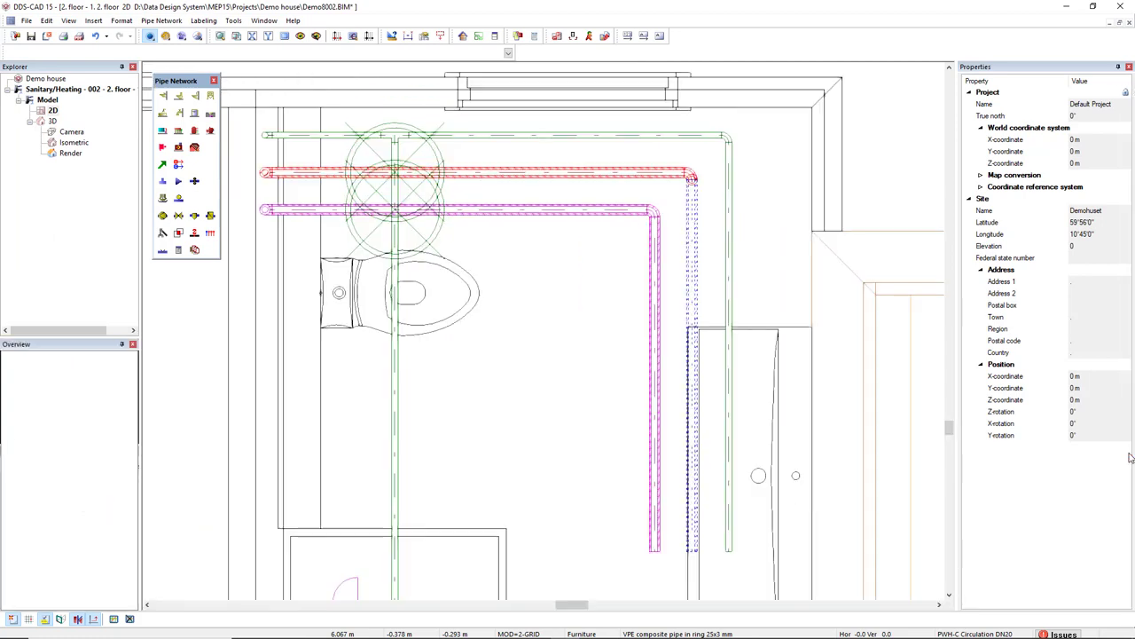
- Split the PWC Coldwater branch and cut out its section crossing the hot and circulation pipes
scroll(471, 364, up, 1)
middle_drag(479, 371, 476, 442)
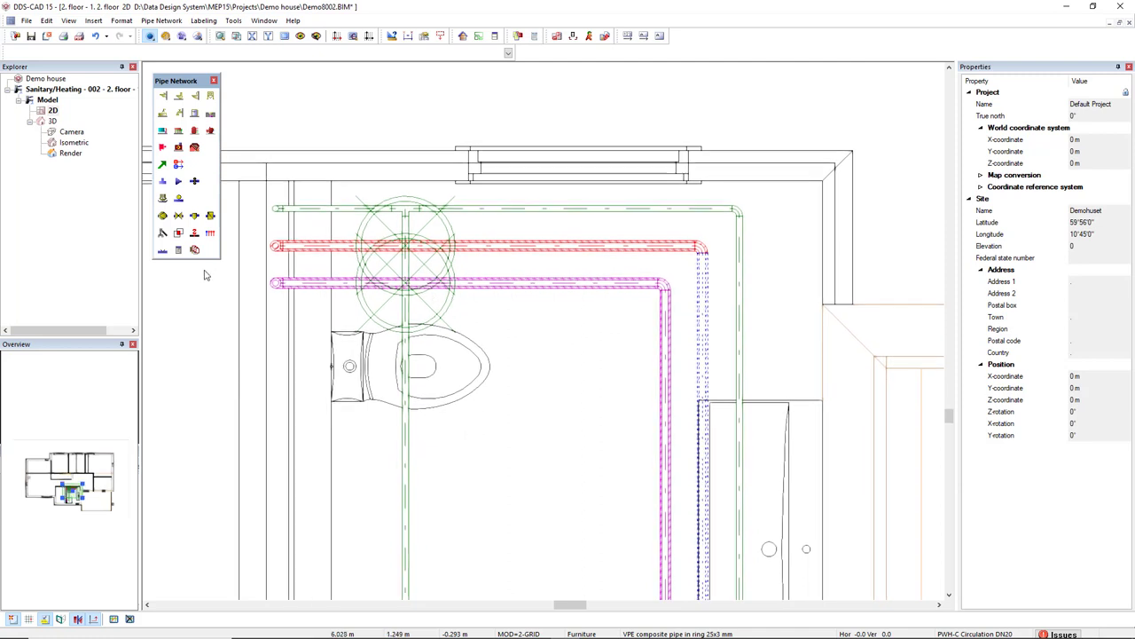
click(163, 253)
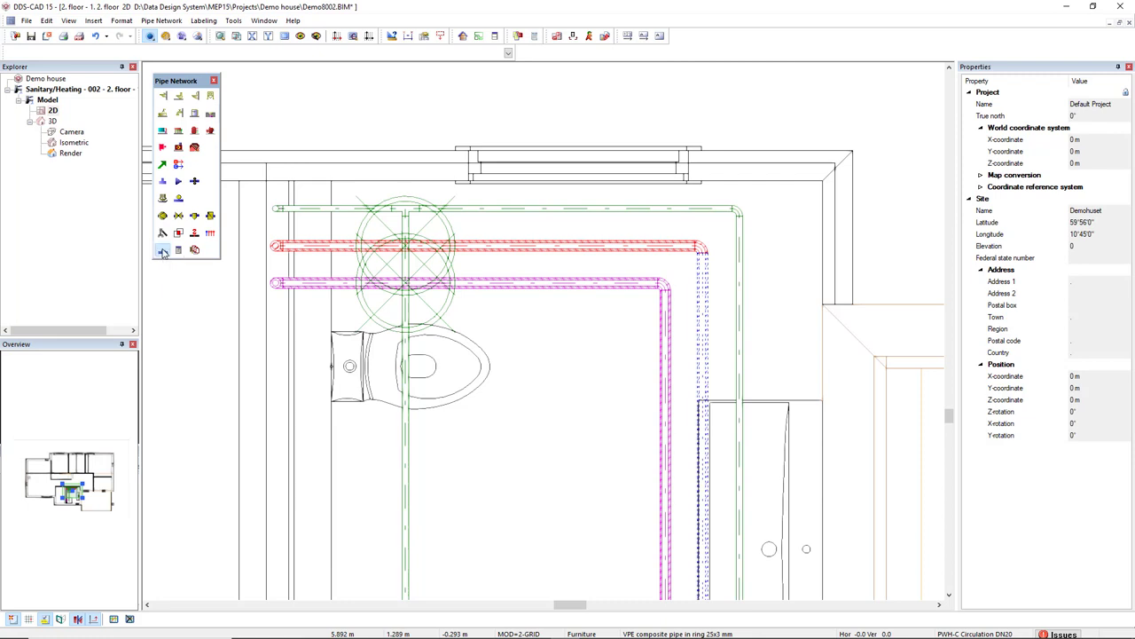
click(405, 346)
click(567, 353)
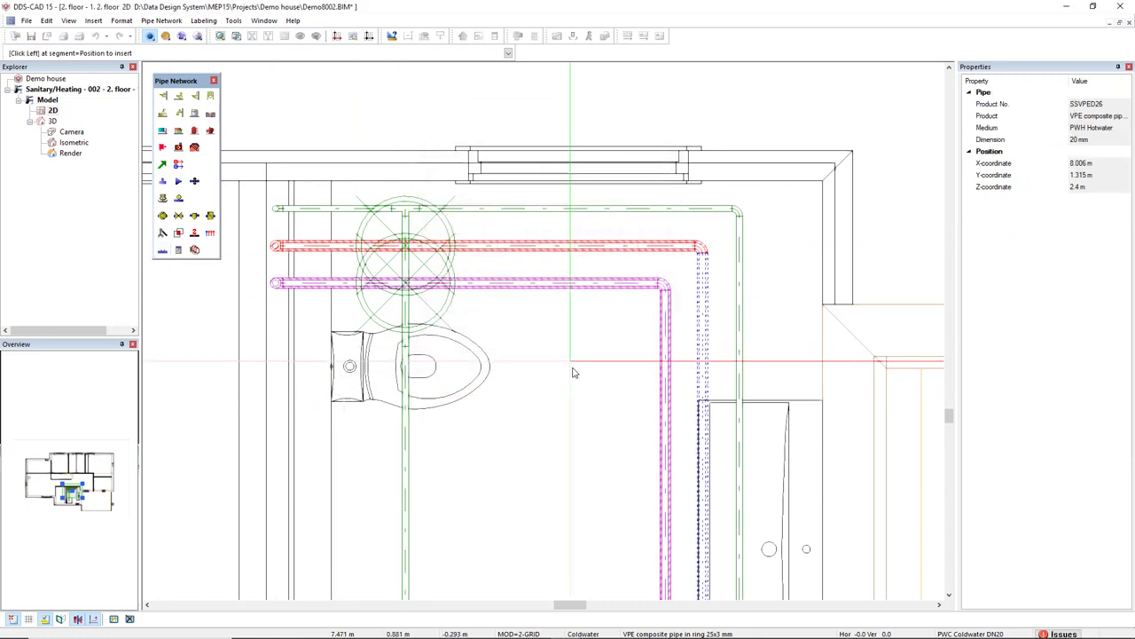
click(515, 357)
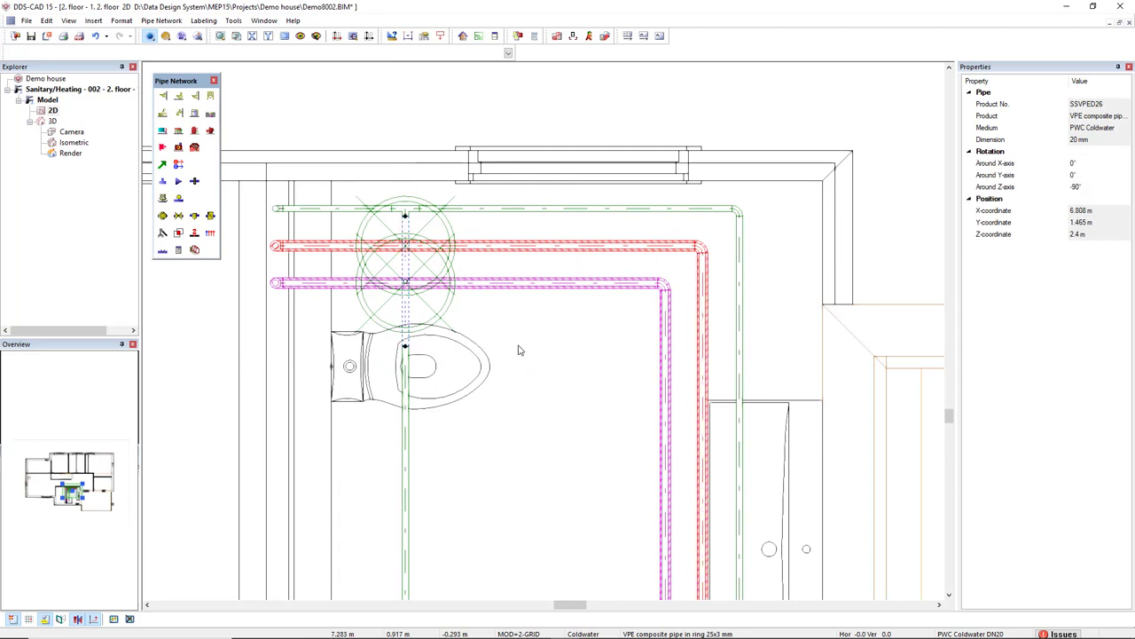
click(484, 348)
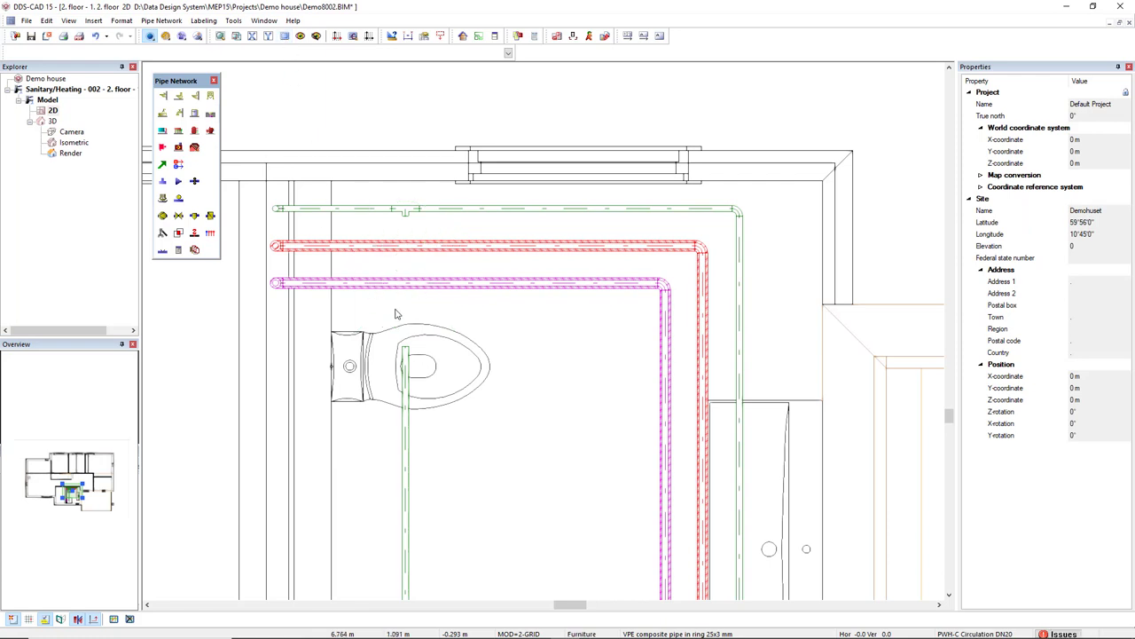
- Start a new pipe at the cold water tee and choose Climb under/over at the red pipe
click(177, 166)
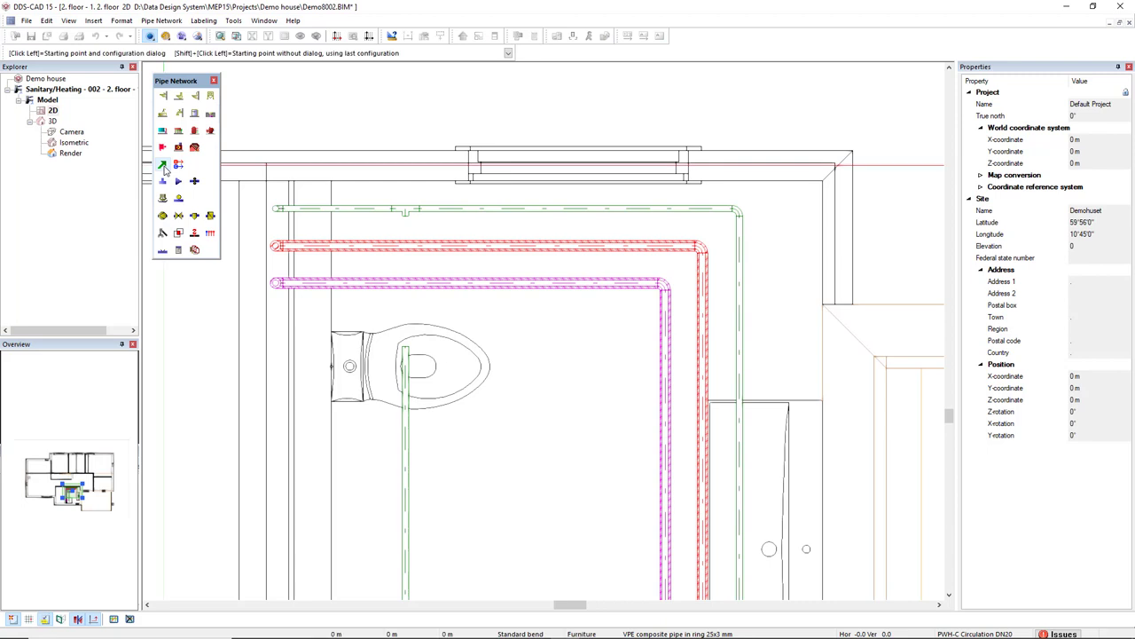
click(406, 229)
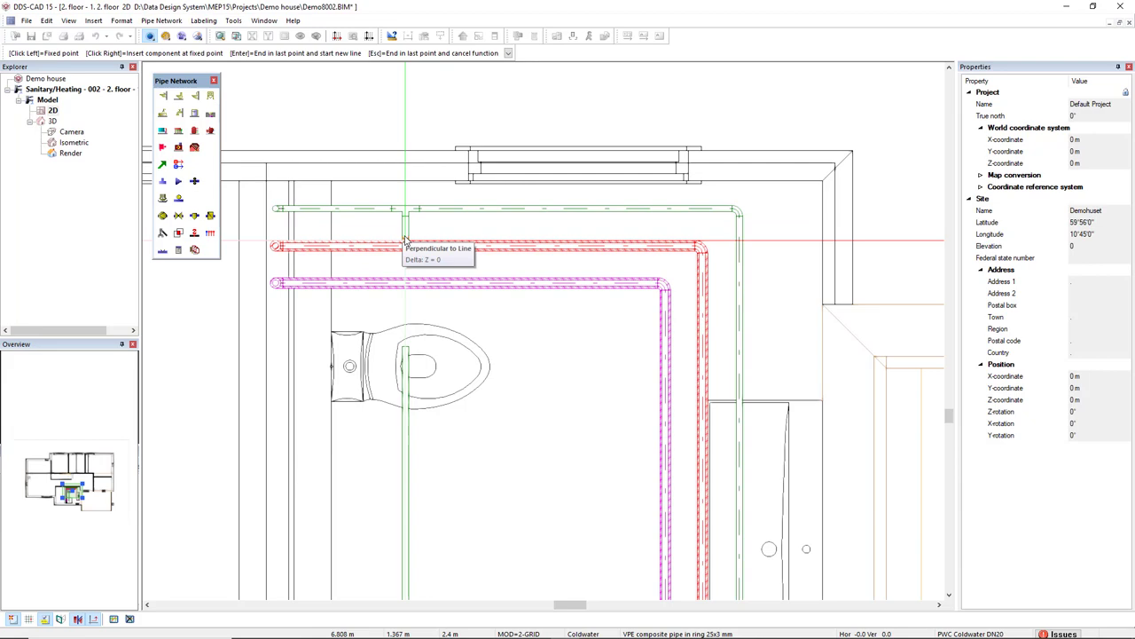
scroll(406, 239, up, 2)
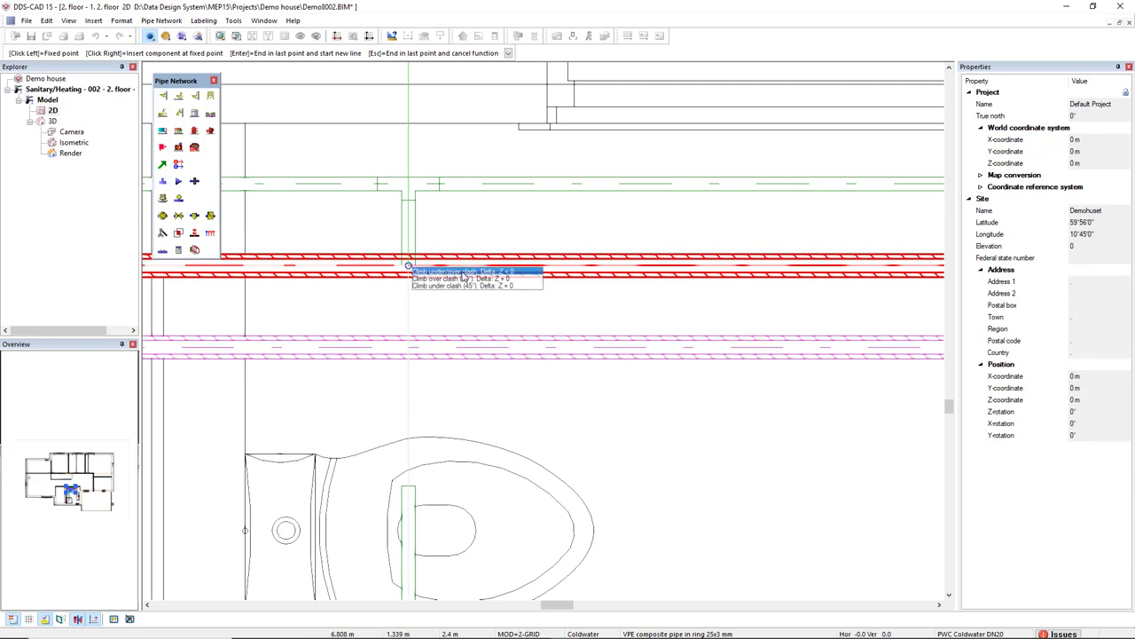
click(462, 272)
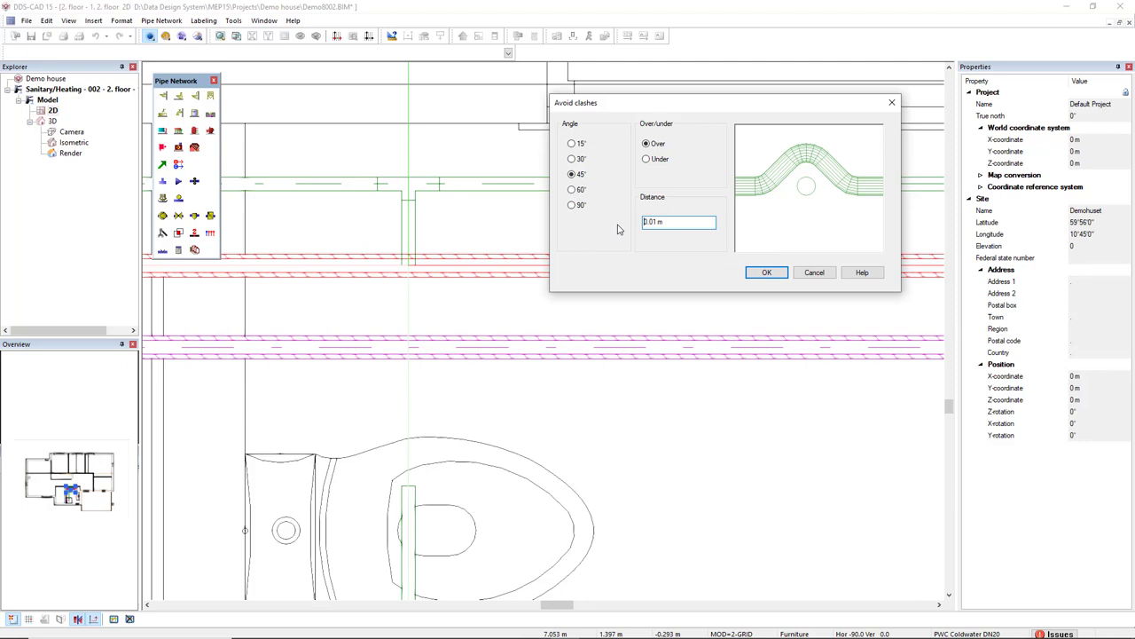
- Accept climbing over the clash at 45° with 0.01 m distance
click(765, 273)
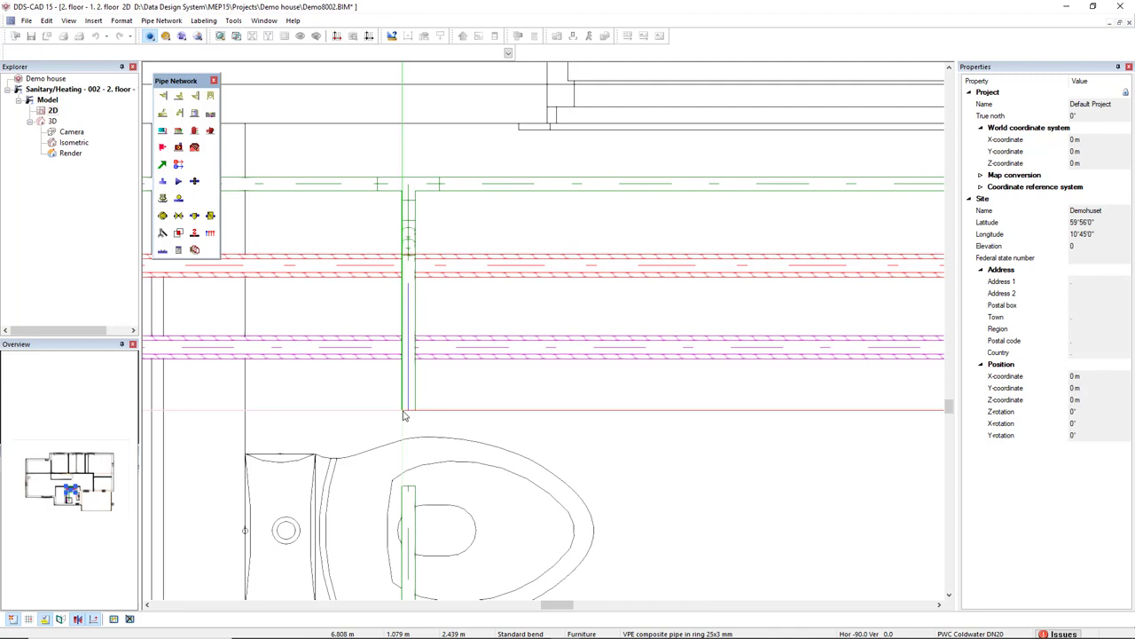
- Join the new cold water pipe to the toilet stub using Direct connection with free bend angle
click(408, 487)
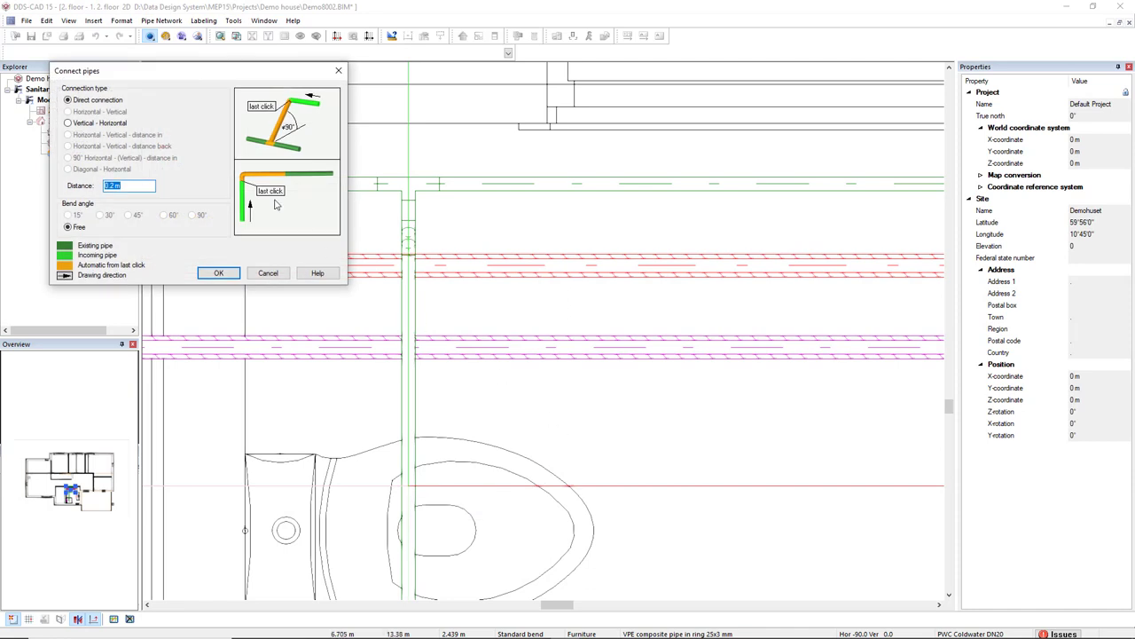
click(68, 123)
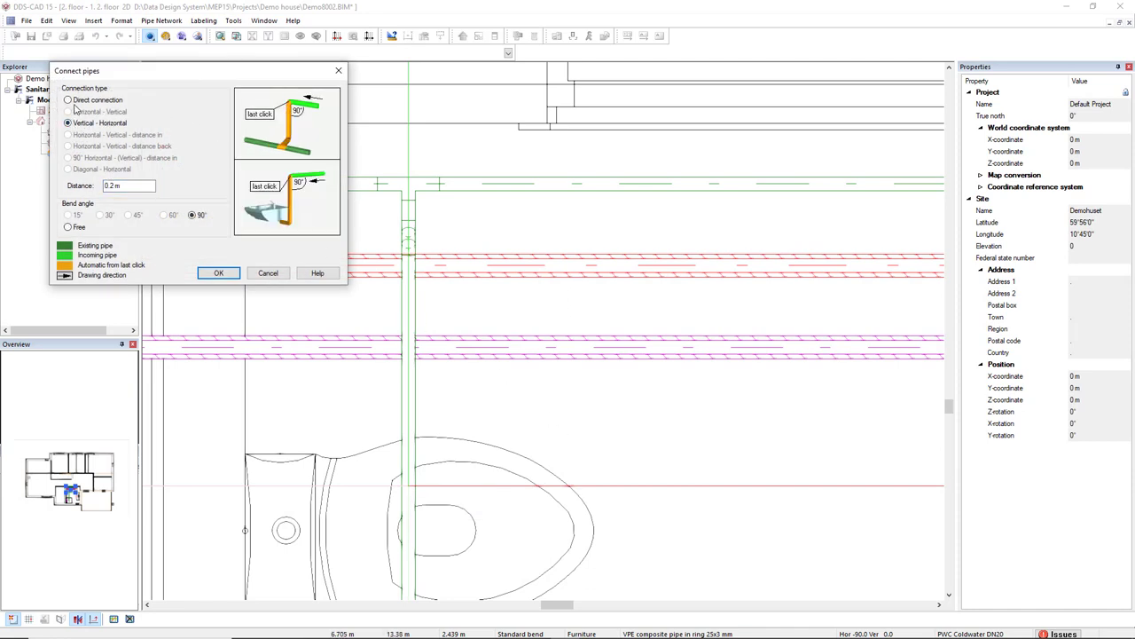
click(68, 100)
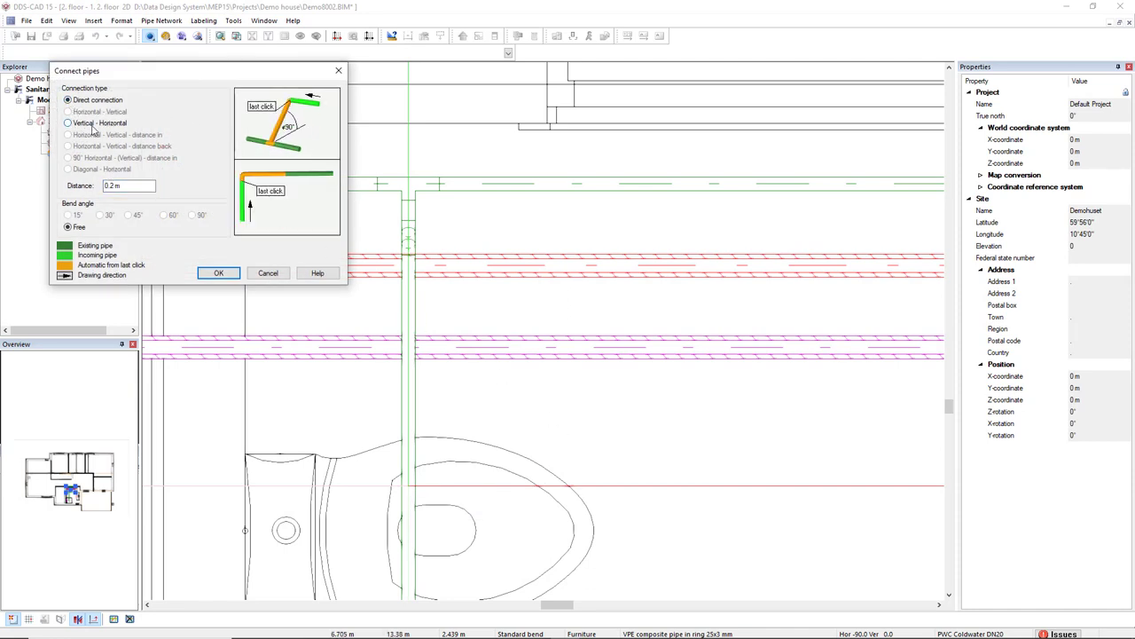
mouse_move(137, 82)
mouse_down()
mouse_move(293, 108)
mouse_move(607, 126)
mouse_up()
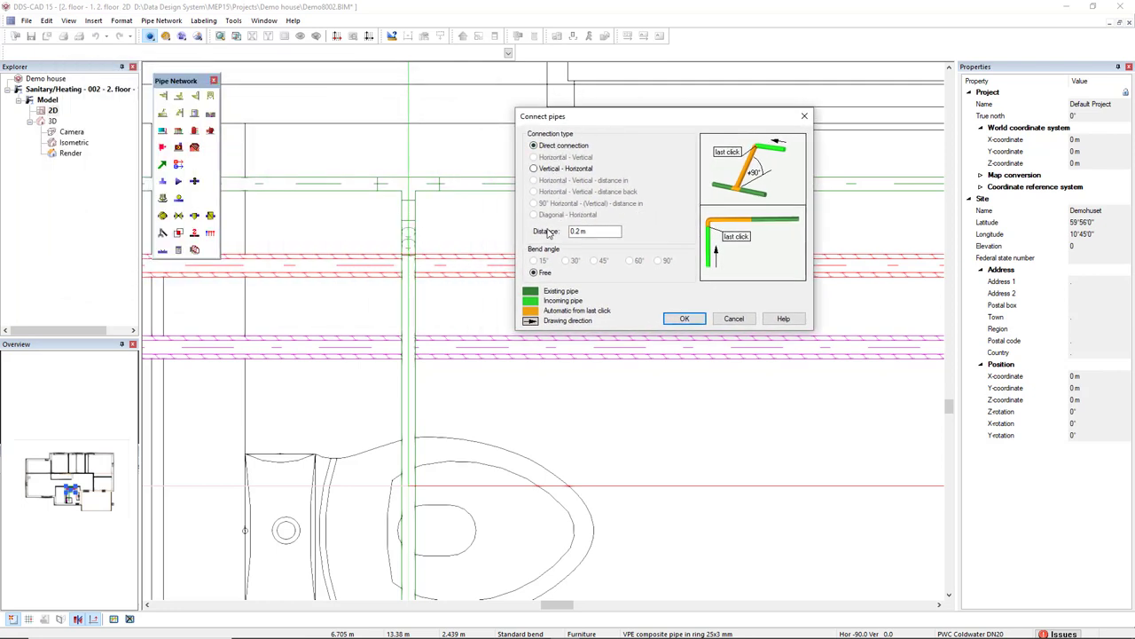
click(678, 323)
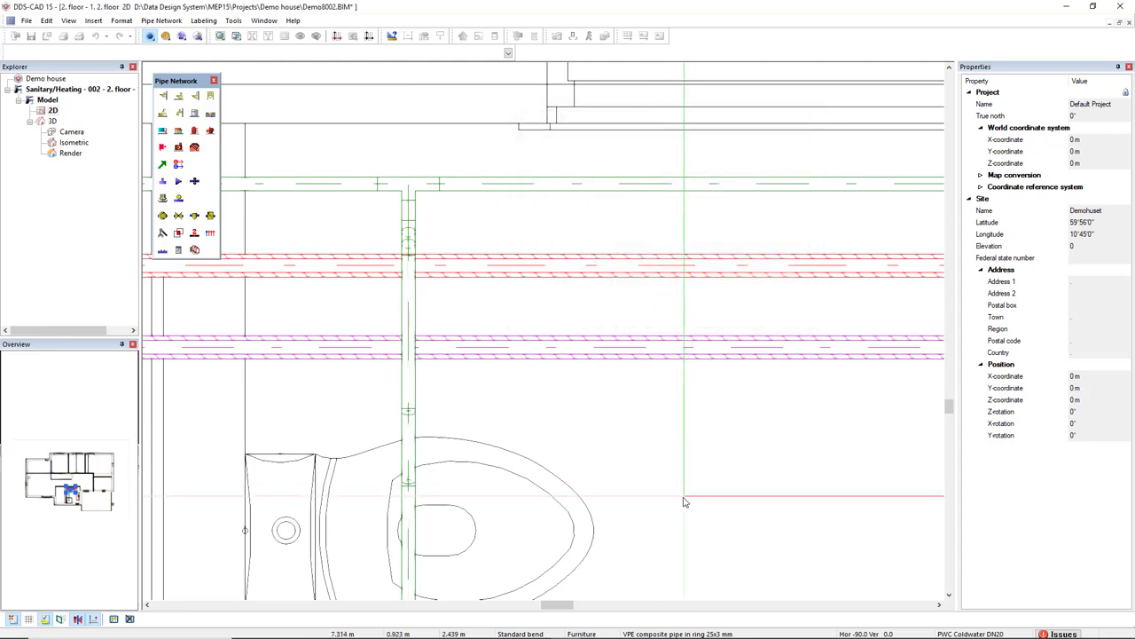
scroll(683, 484, down, 1)
middle_drag(671, 479, 667, 254)
scroll(664, 261, down, 2)
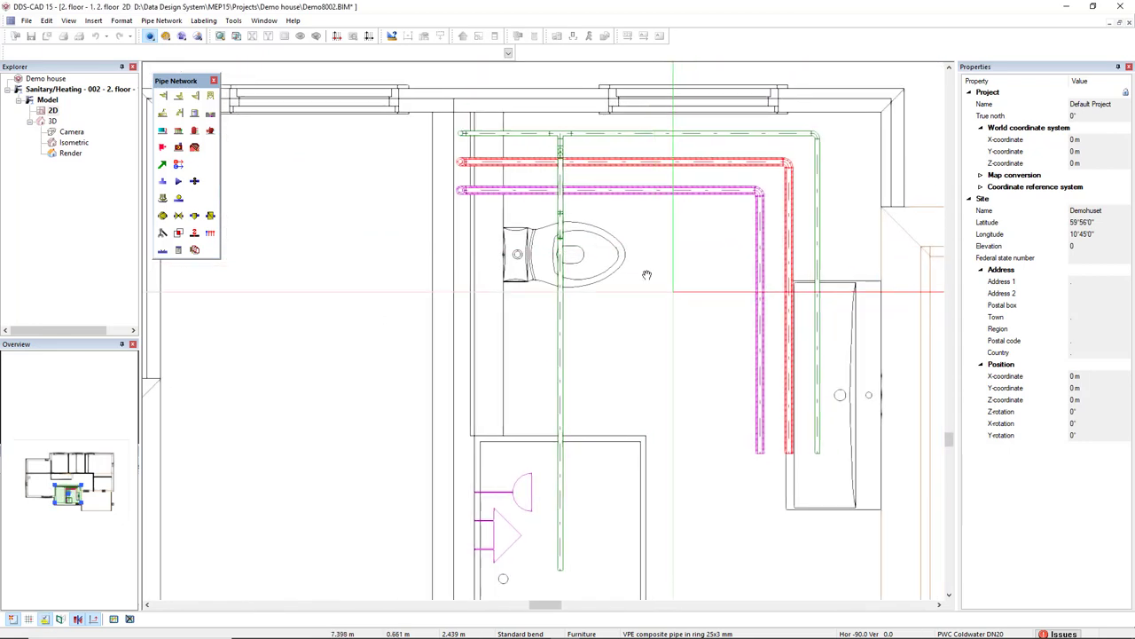
scroll(621, 262, up, 1)
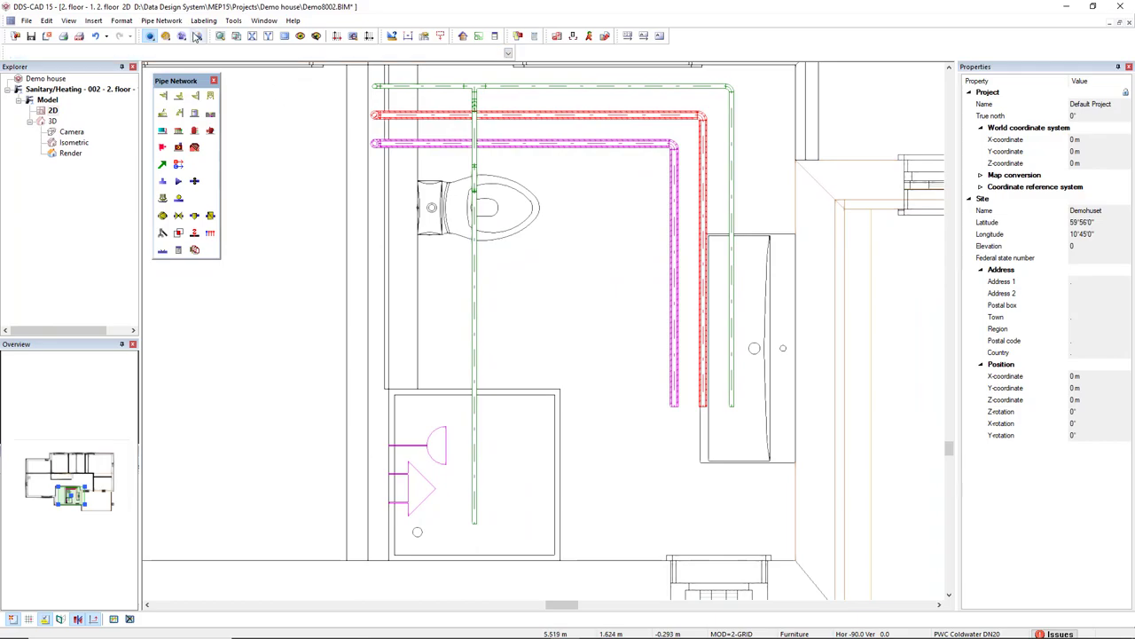